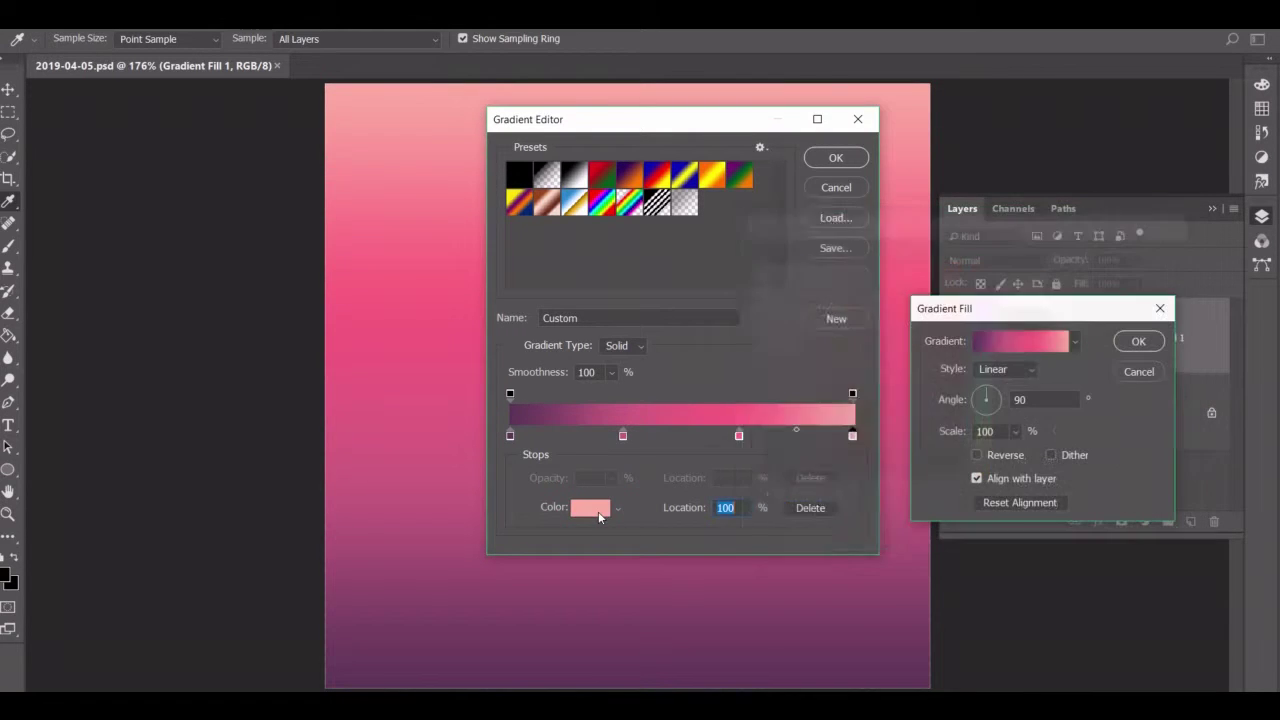
Step: Apply the radial gradient fill running from dark purple at the centre to pale pink and peach
left_click(1138, 341)
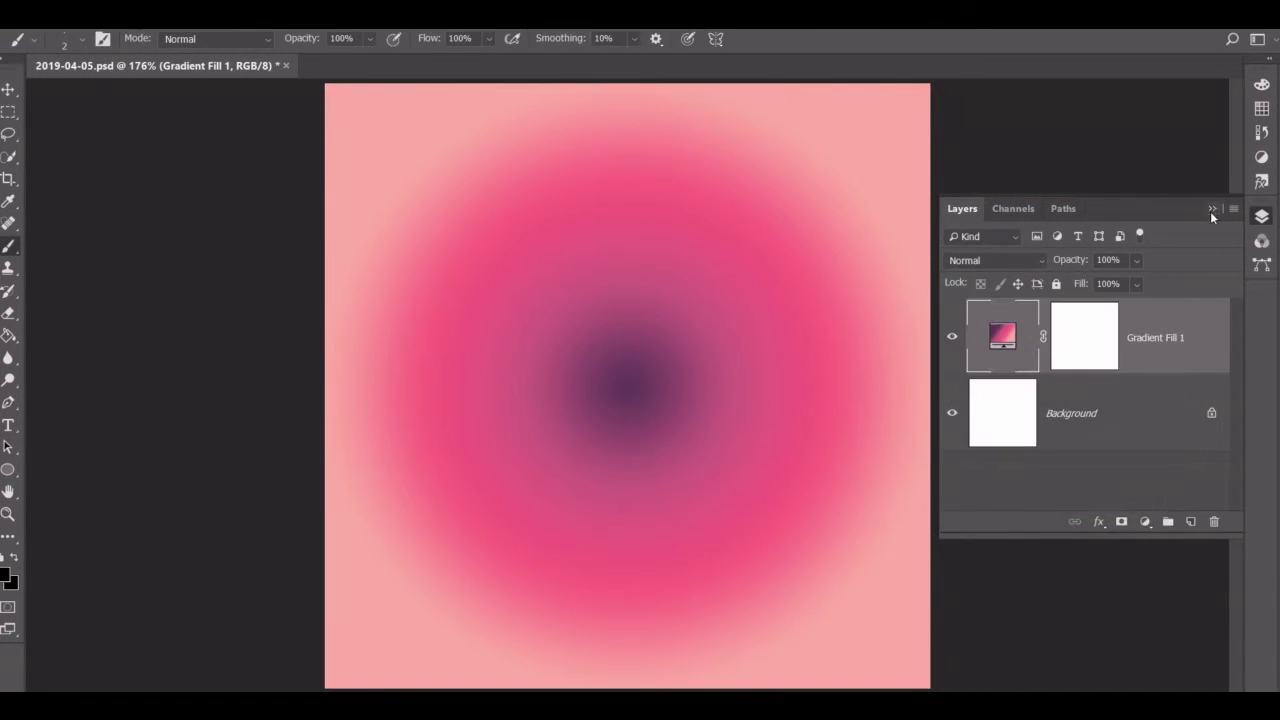
key("F7")
Step: With a green Ellipse outline, draw a 100 px centre circle and two larger circles around it
key("u")
left_click(215, 38)
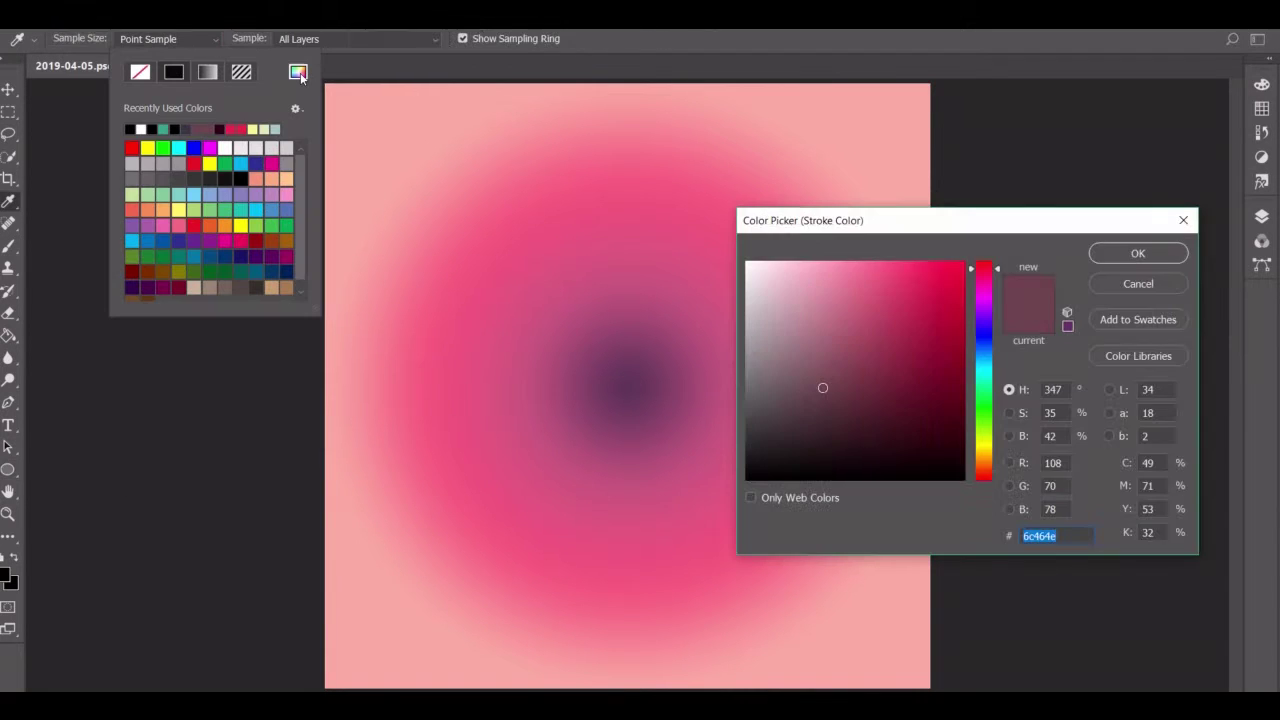
left_click(566, 327)
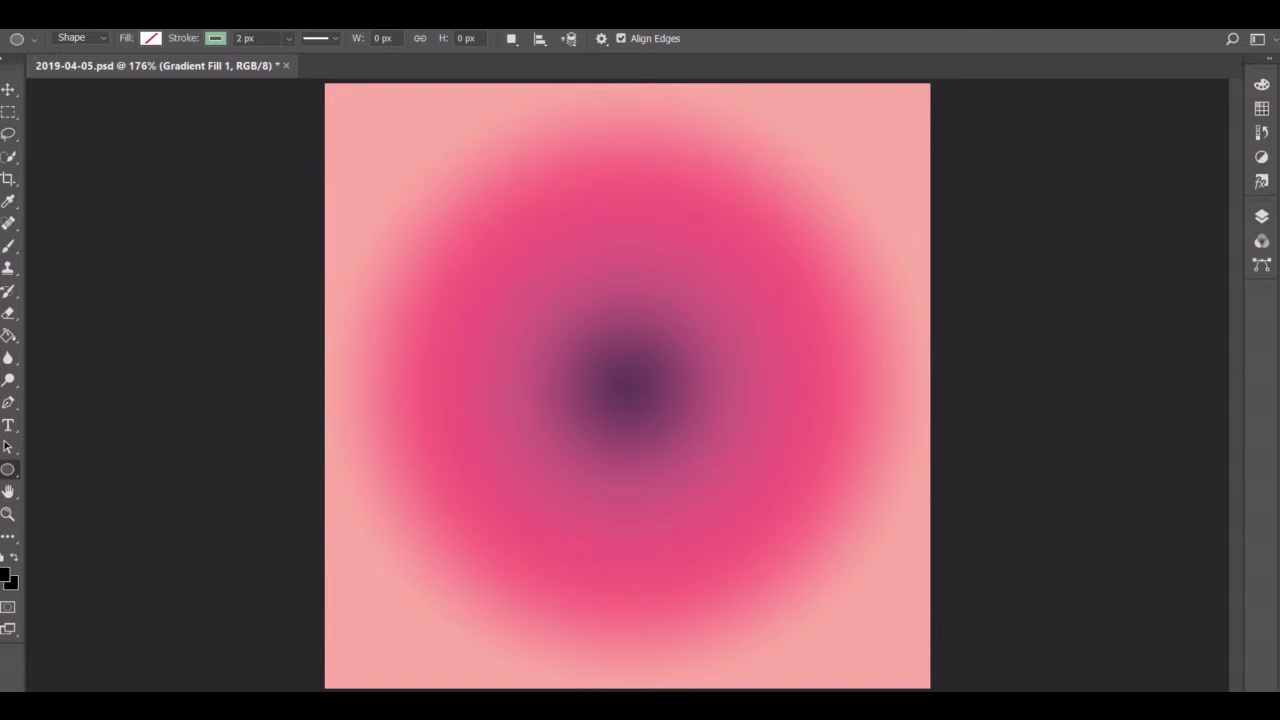
left_click_drag(566, 326, 690, 447)
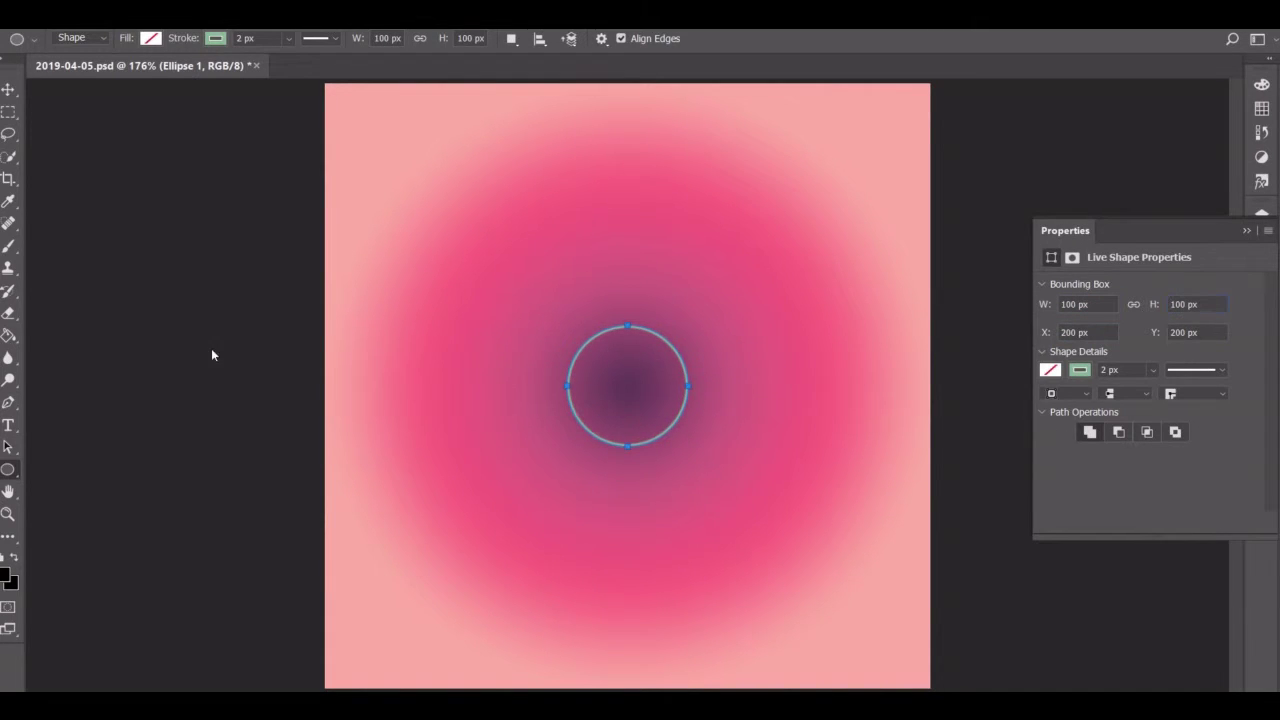
left_click_drag(390, 188, 849, 646)
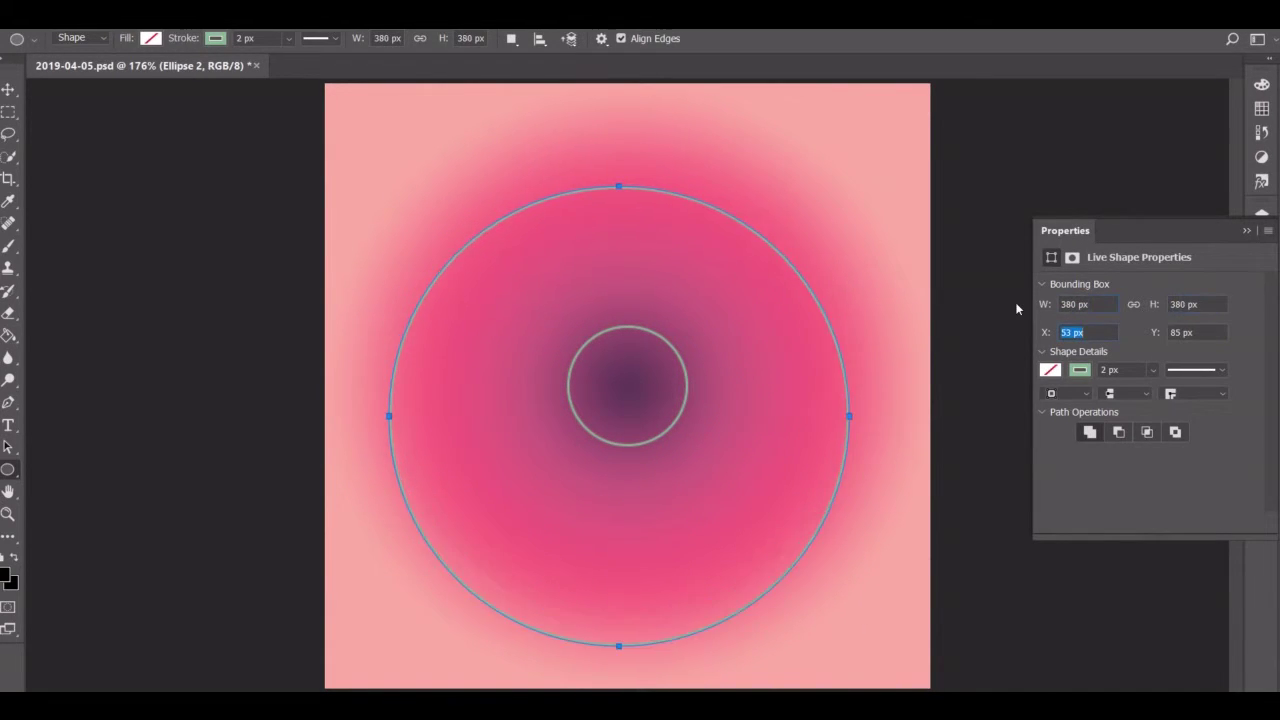
left_click(8, 469)
left_click_drag(345, 130, 894, 648)
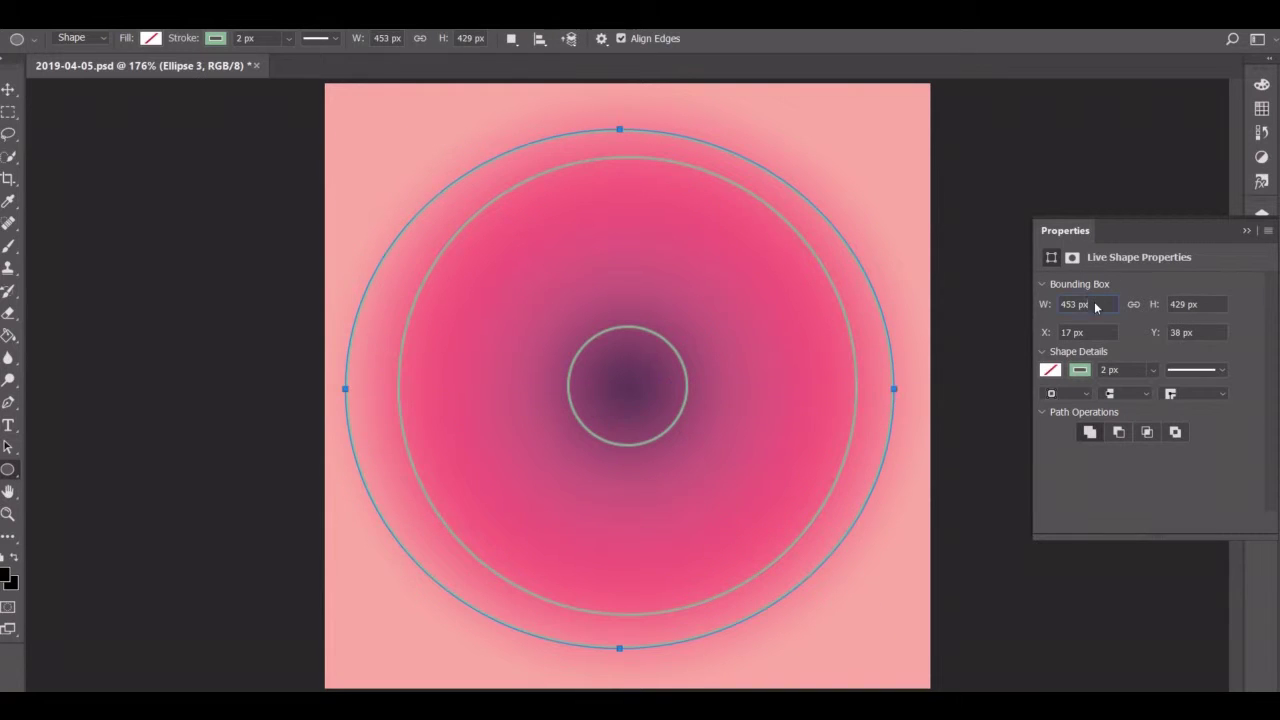
Step: Size the third circle to 384 × 384 px at position 62, 62
type("384")
key("Tab")
type("384")
key("Tab")
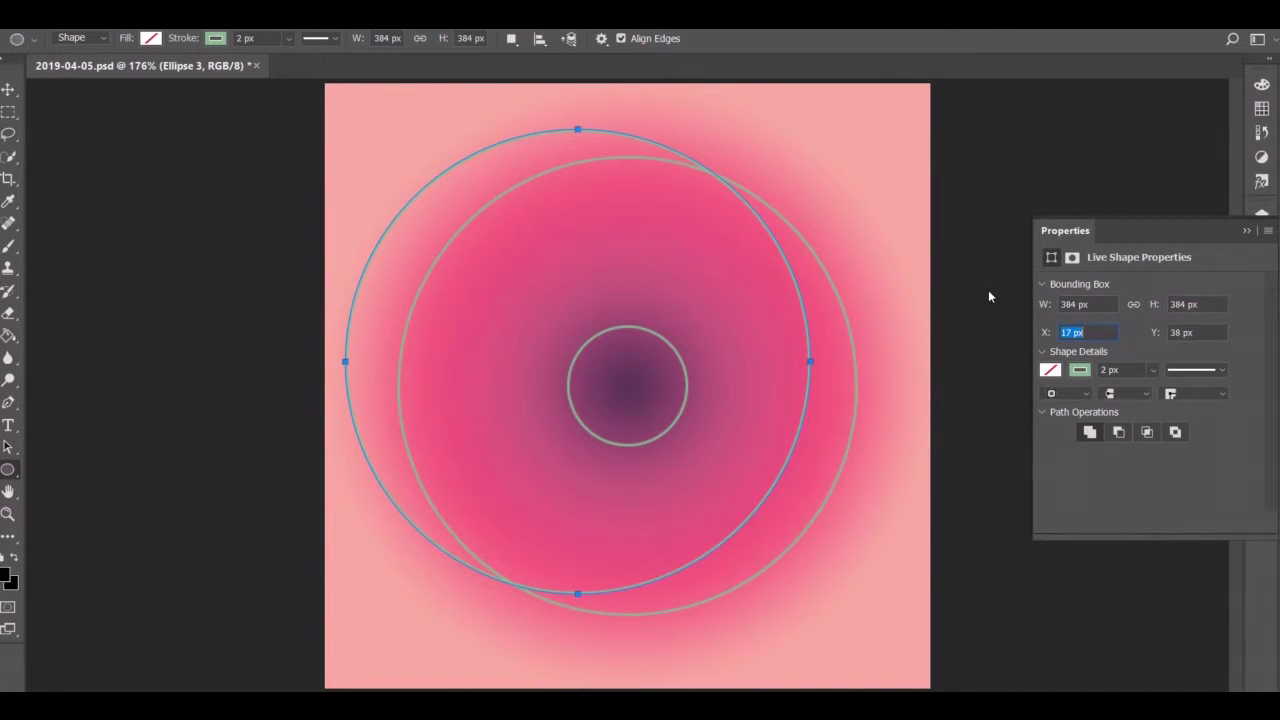
type("62")
key("Tab")
type("62")
Step: Adjust that circle to 386 px and position it at 57, 57
key("Tab")
left_click(1075, 332)
type("5")
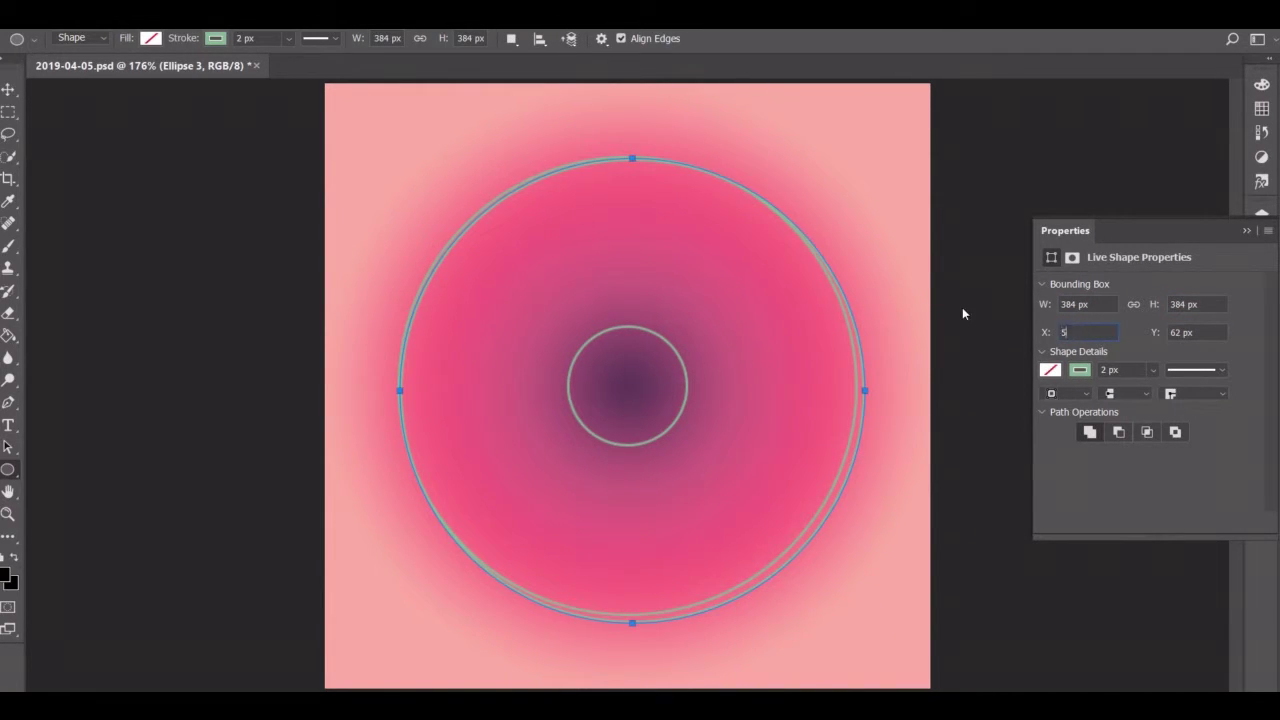
type("8")
key("Tab")
type("5813863")
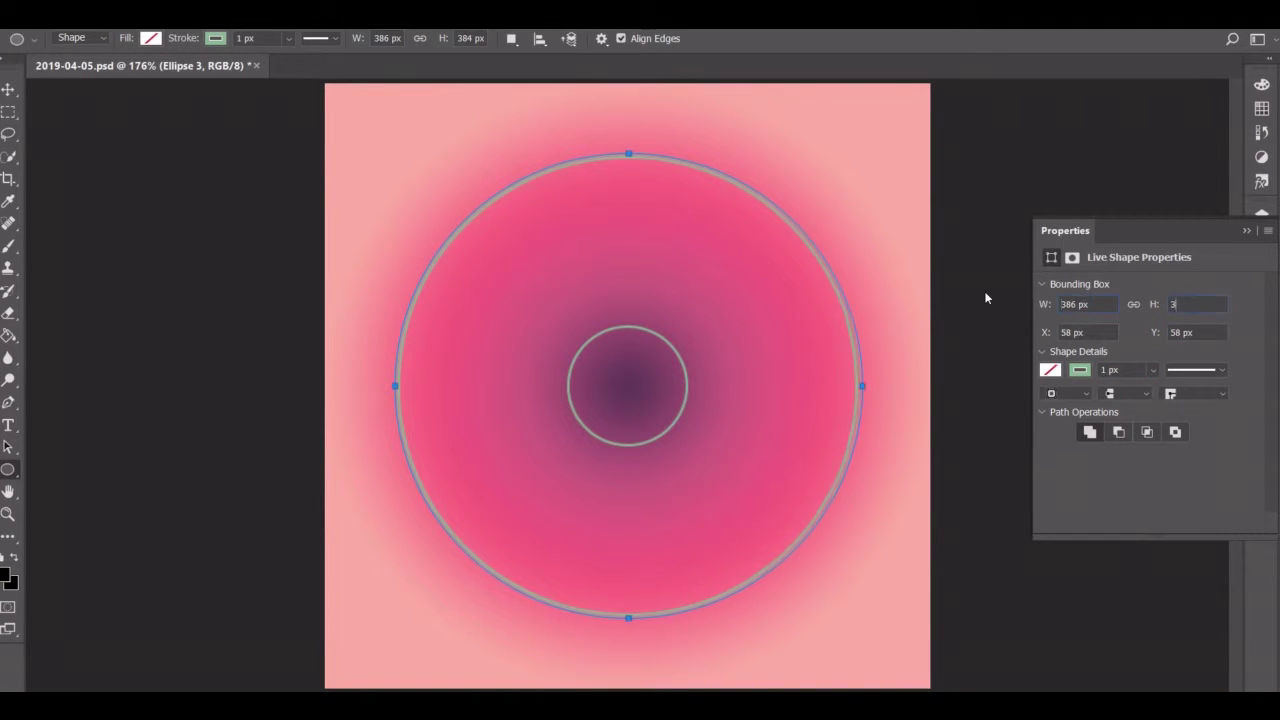
type("86")
key("Tab")
type("57")
key("Tab")
type("57")
key("Return")
Step: Draw a fourth ring circle and make it 390 px at position 55, 55
left_click_drag(362, 130, 836, 645)
left_click(1046, 304)
key("Tab")
type("390")
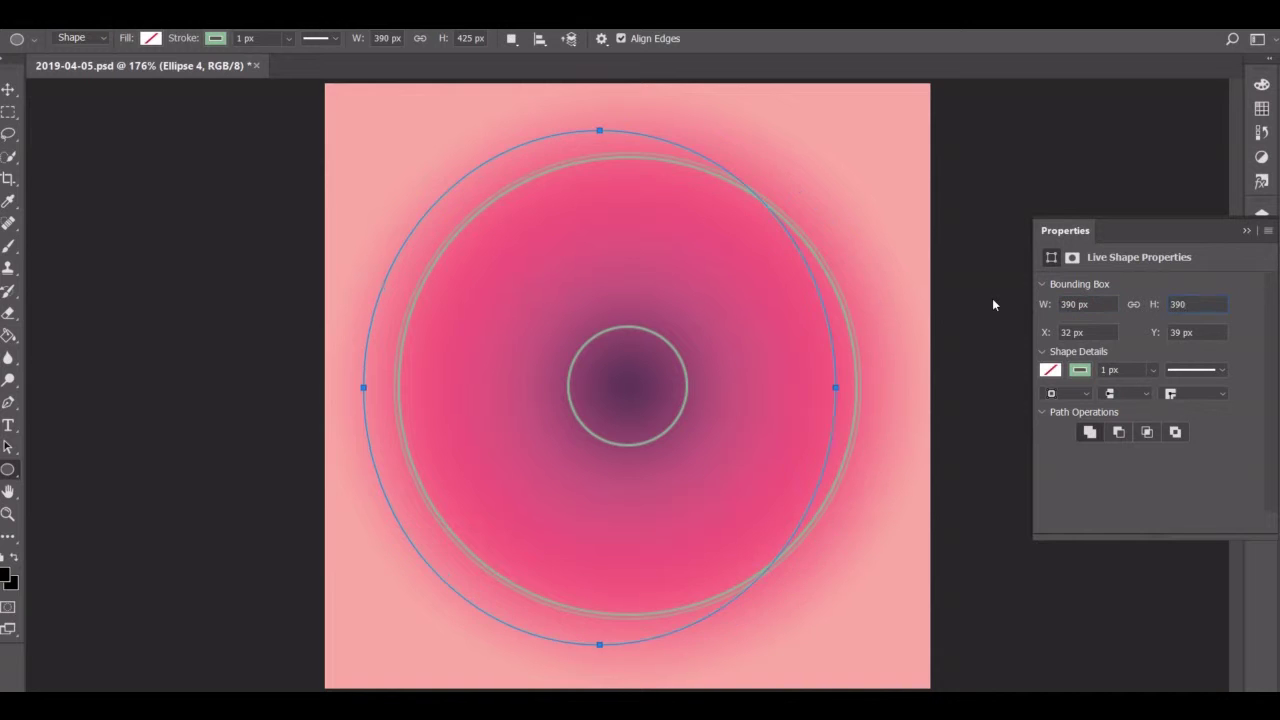
key("Tab")
type("55")
key("Tab")
type("55")
key("Tab")
type("2")
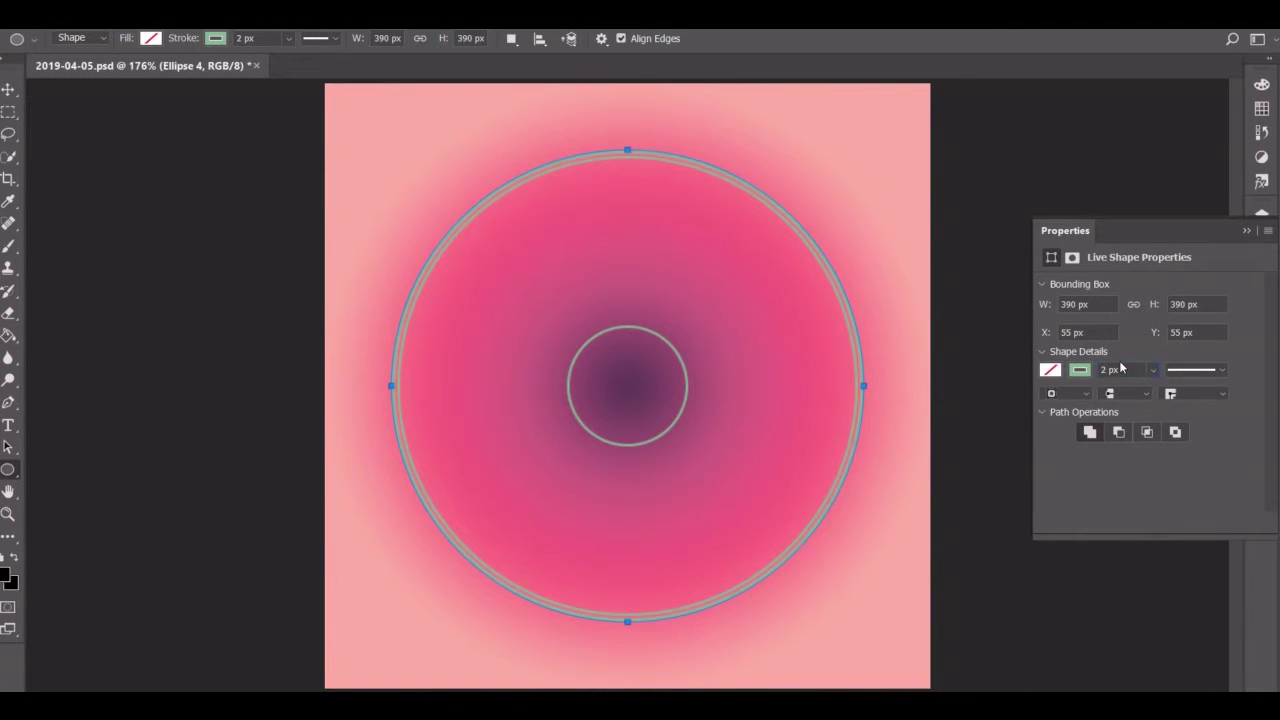
Step: Resize the ring circle to 394 × 394 px at position 53, 53
left_click(1106, 305)
type("394")
key("Tab")
type("394")
key("Tab")
type("53")
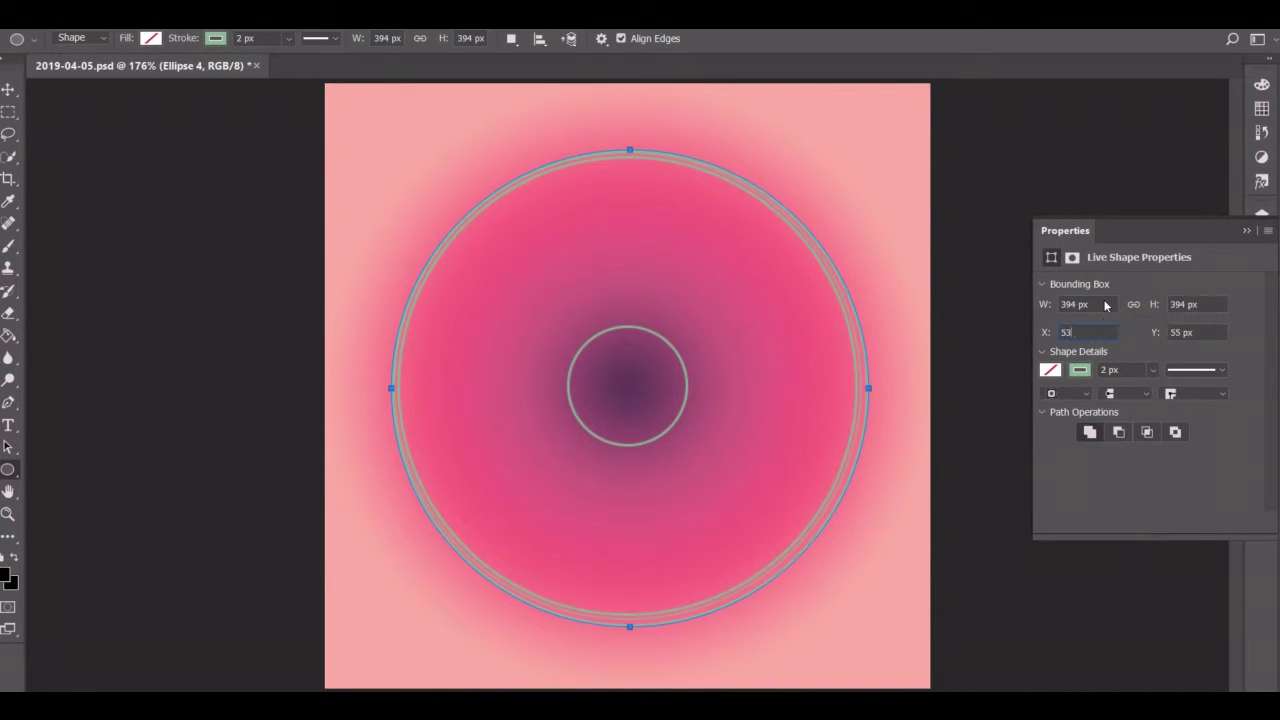
key("Tab")
type("53")
key("Return")
Step: Draw a large 480 px outer circle around everything, positioned at 10 px
left_click_drag(338, 102, 918, 676)
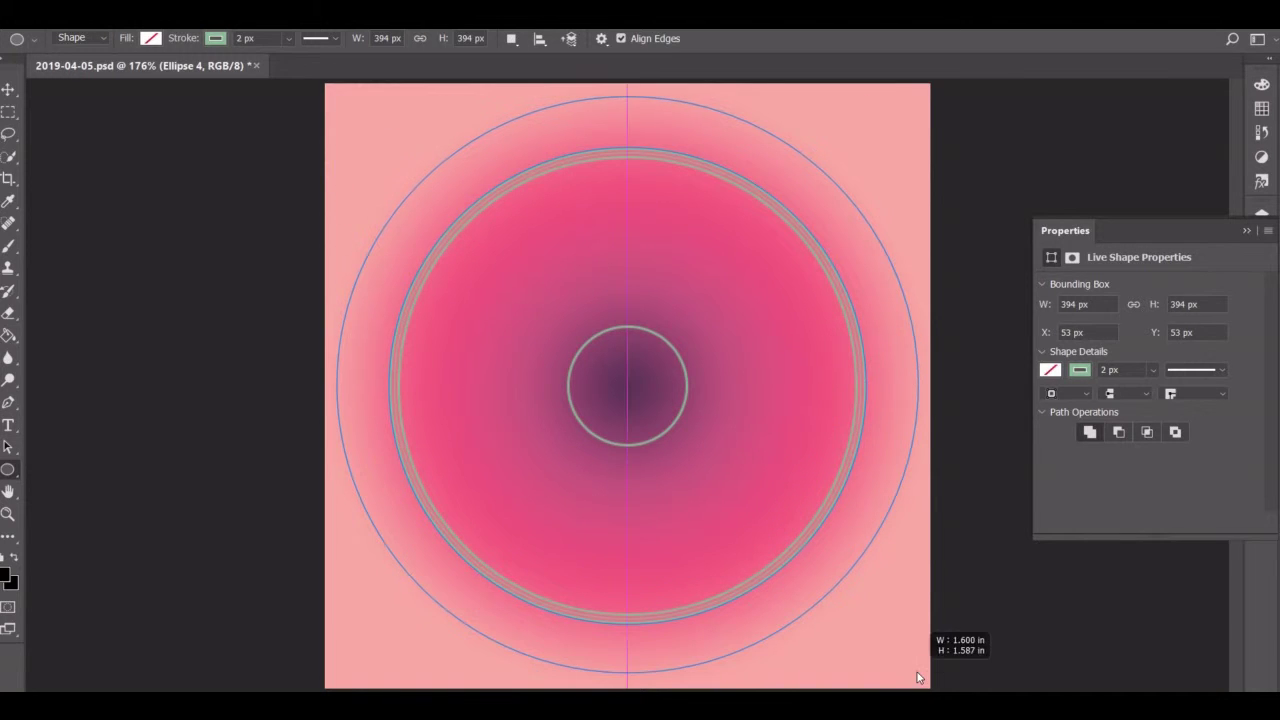
key("Tab")
type("10")
key("Tab")
type("10")
key("Return")
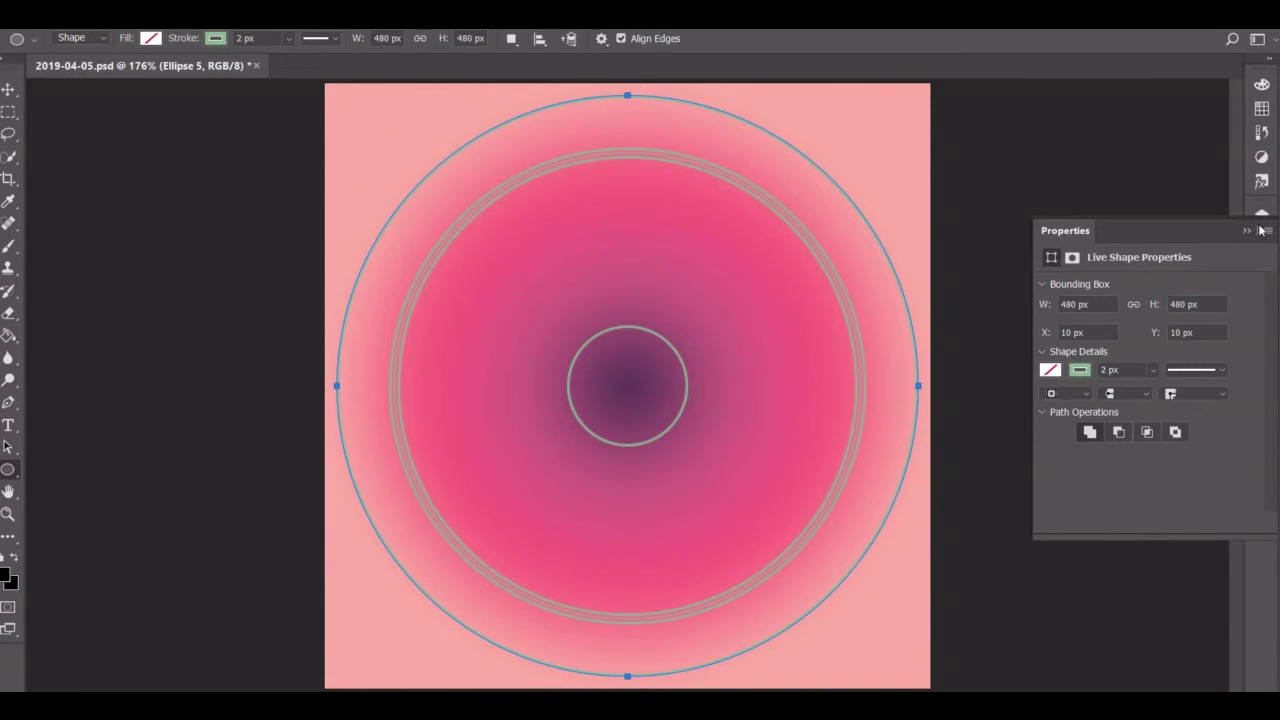
Step: Set up Mandala symmetry for the Brush on Layer 1
key("b")
left_click(714, 38)
left_click(766, 131)
type("130")
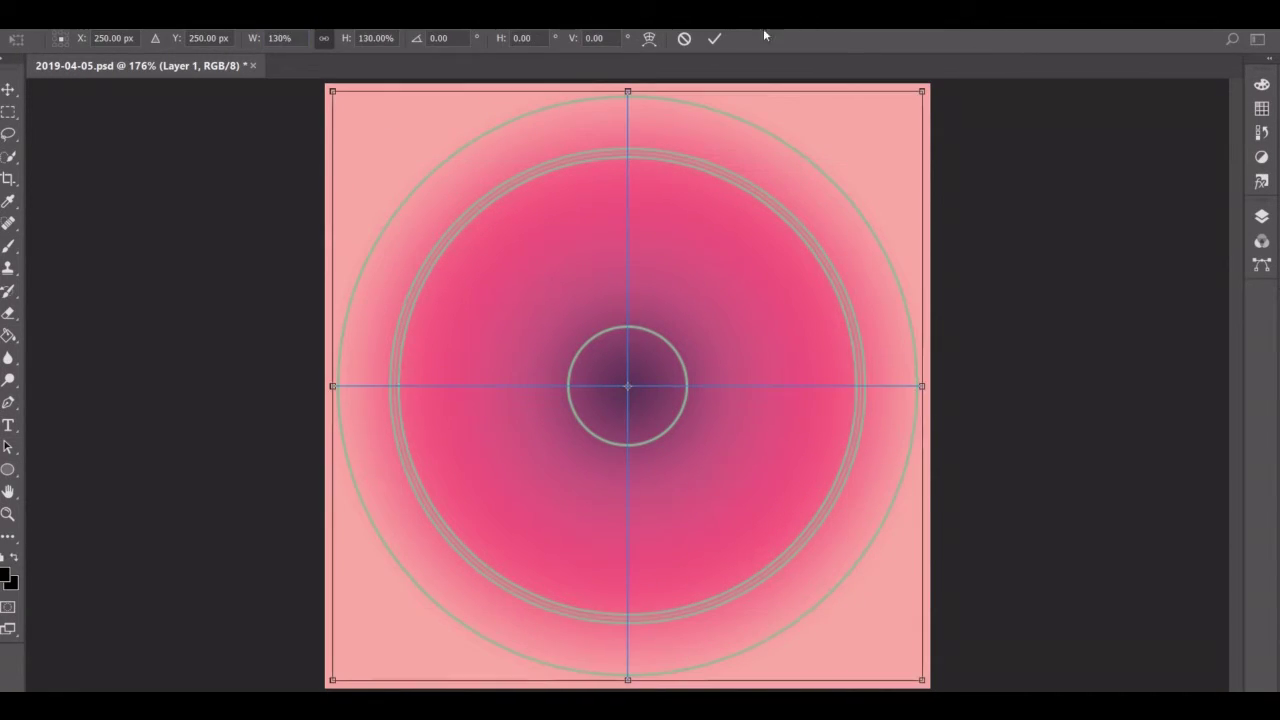
Step: Confirm the mandala symmetry guide, rename its path, and zoom in on the centre
key("Return")
left_click(1262, 264)
double_click(1056, 246)
key("Return")
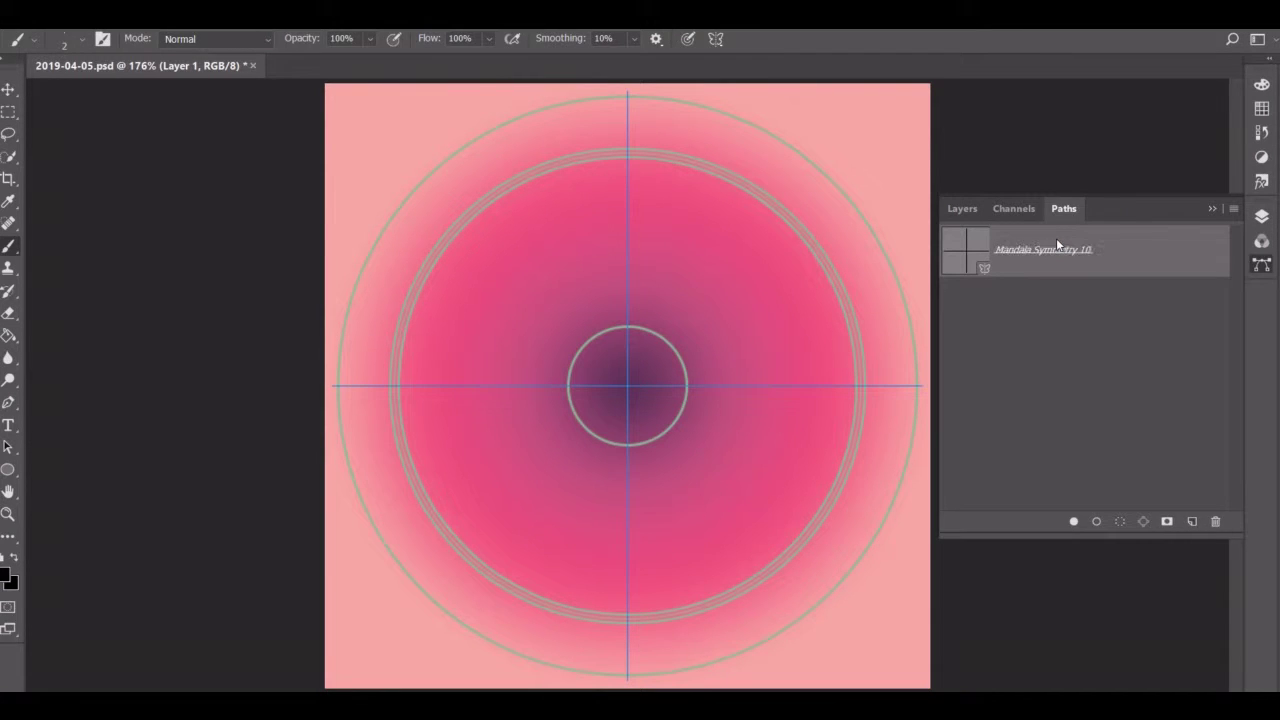
key("z")
left_click(625, 383)
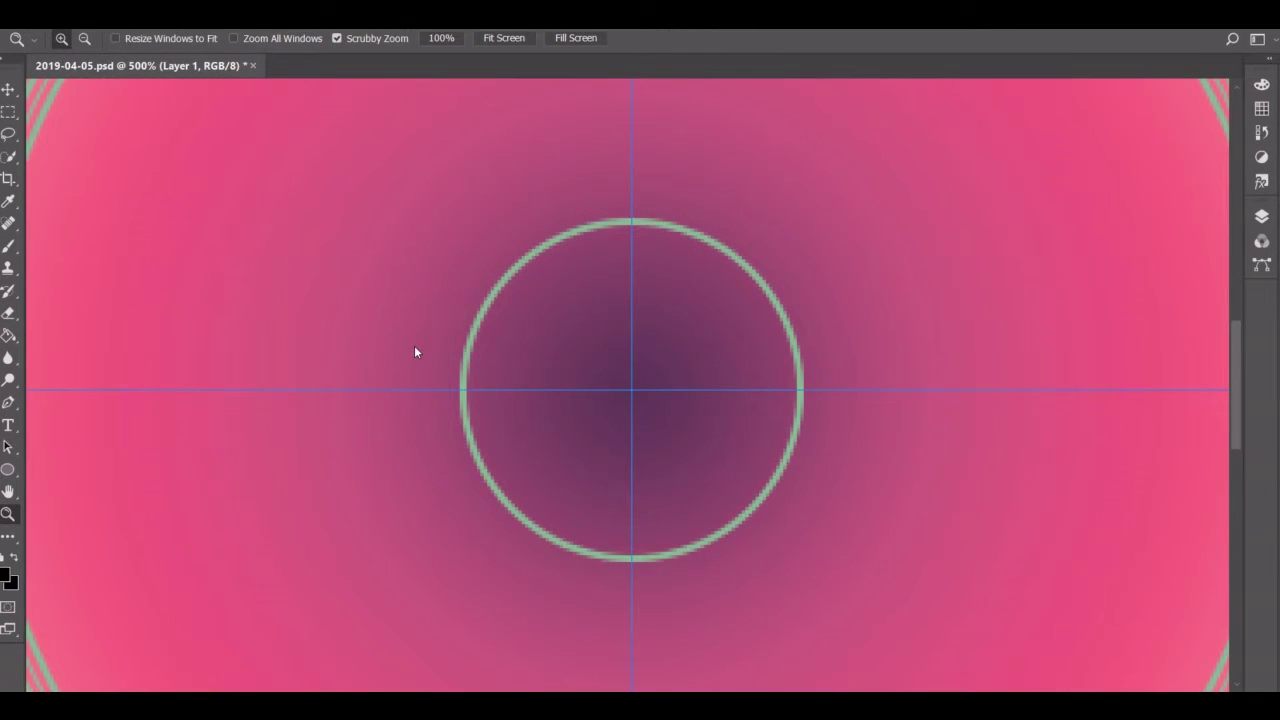
key("b")
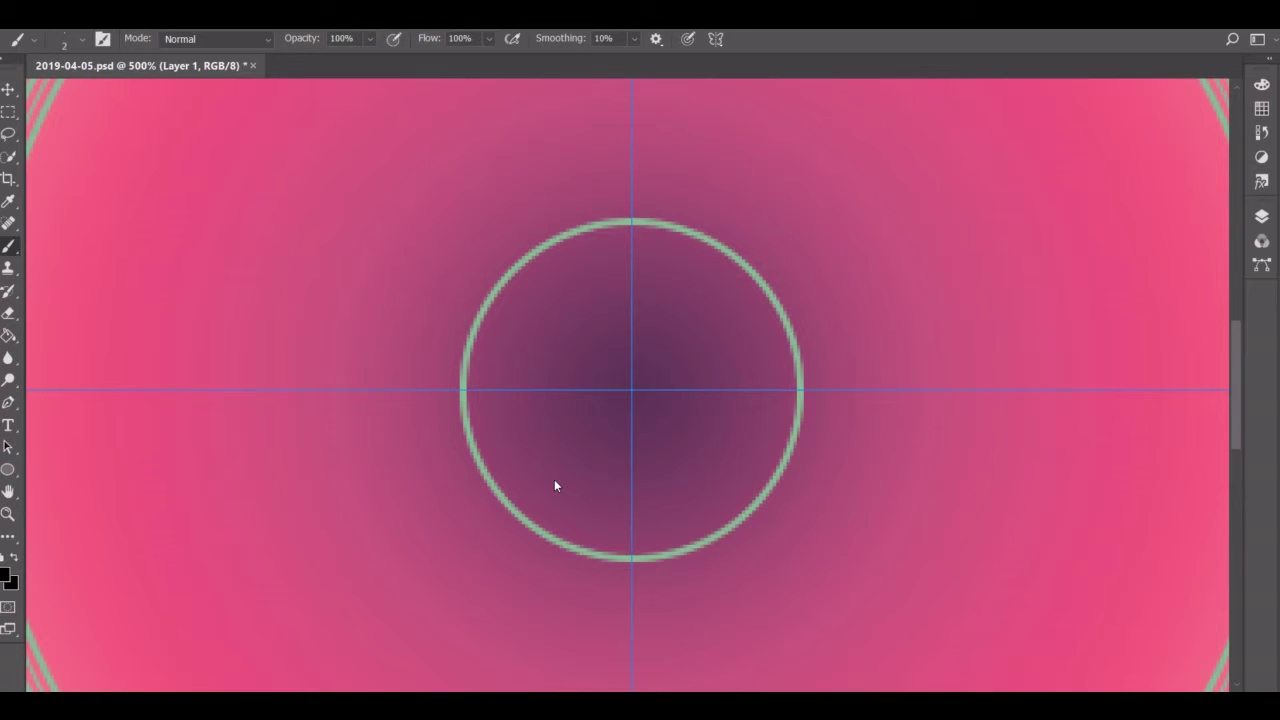
Step: Set the paint colour to #83c49b and paint mirrored seed shapes and a scalloped petal
scroll(554, 481, "up", 2)
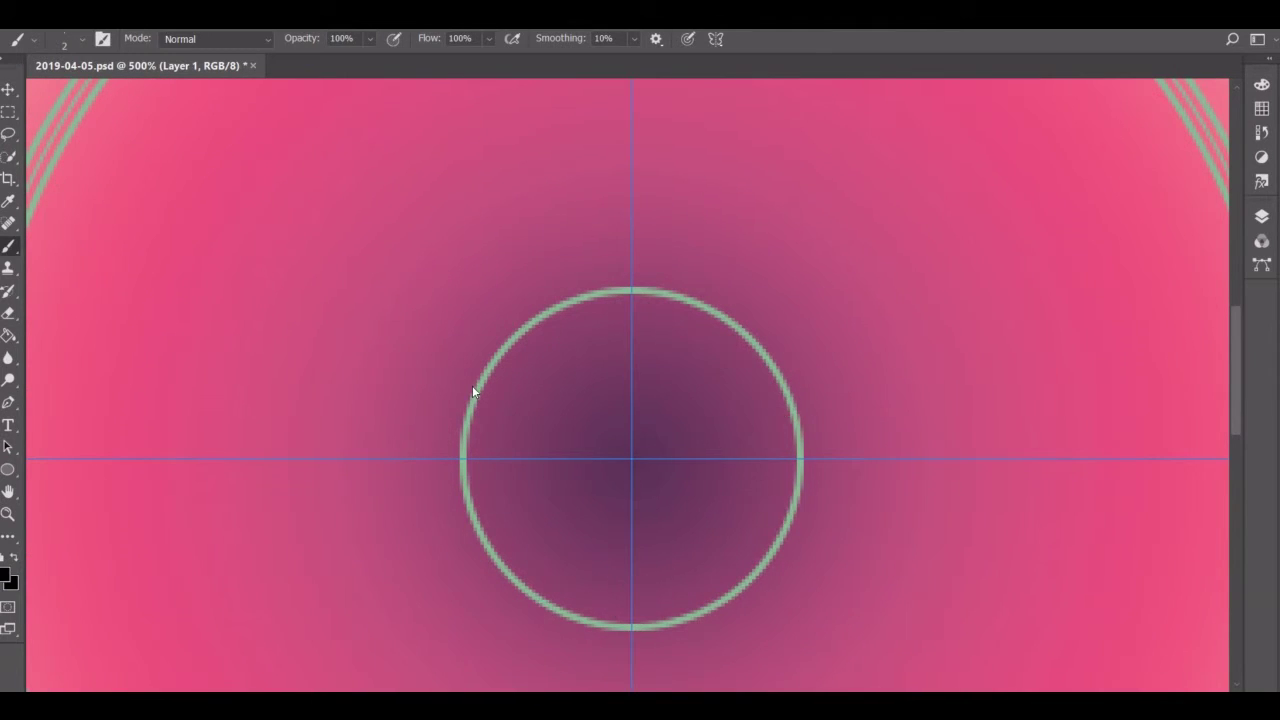
left_click(6, 576)
type("83c49b")
key("Return")
mouse_move(614, 303)
left_mouse_down()
mouse_move(640, 340)
mouse_move(631, 400)
mouse_move(609, 356)
mouse_move(617, 411)
mouse_move(597, 294)
left_mouse_up()
scroll(587, 340, "up", 5)
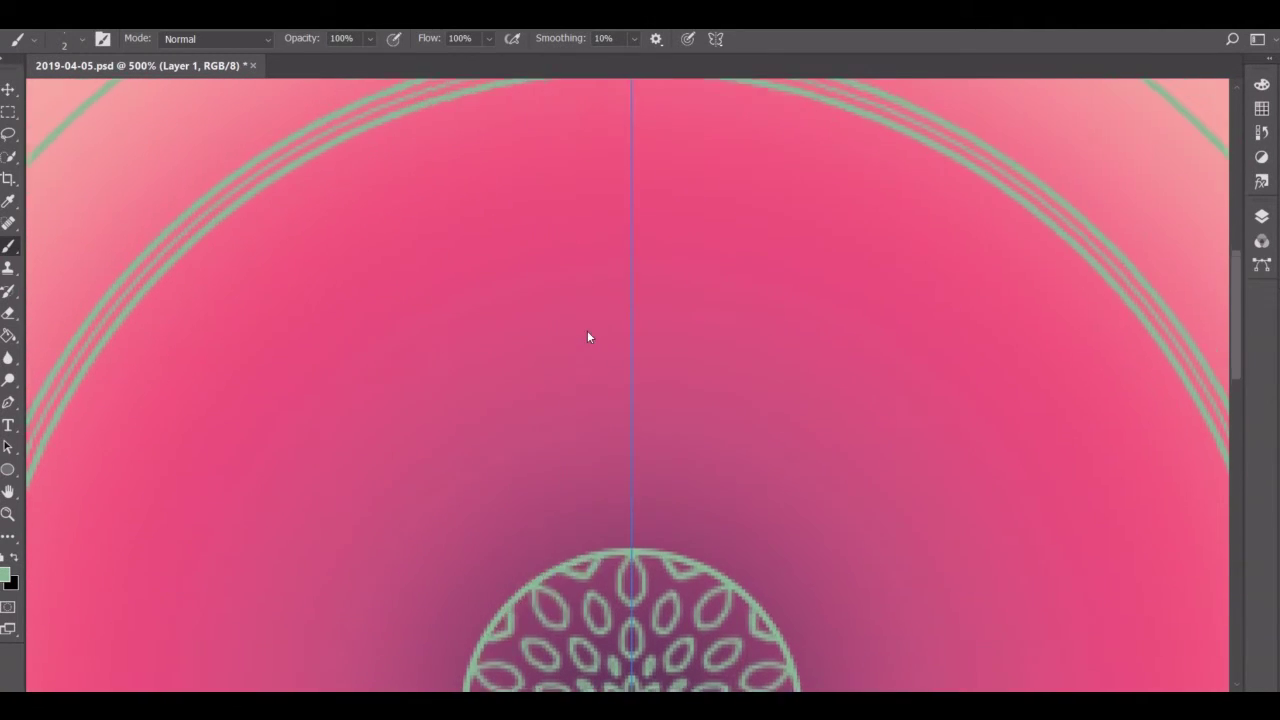
left_click_drag(631, 486, 688, 578)
Step: Paint rings of larger mirrored scalloped petals, undoing stray strokes
left_click_drag(777, 537, 635, 320)
mouse_move(866, 403)
left_mouse_down()
mouse_move(786, 297)
mouse_move(751, 291)
mouse_move(648, 180)
left_mouse_up()
key("ctrl+z")
key("ctrl+z")
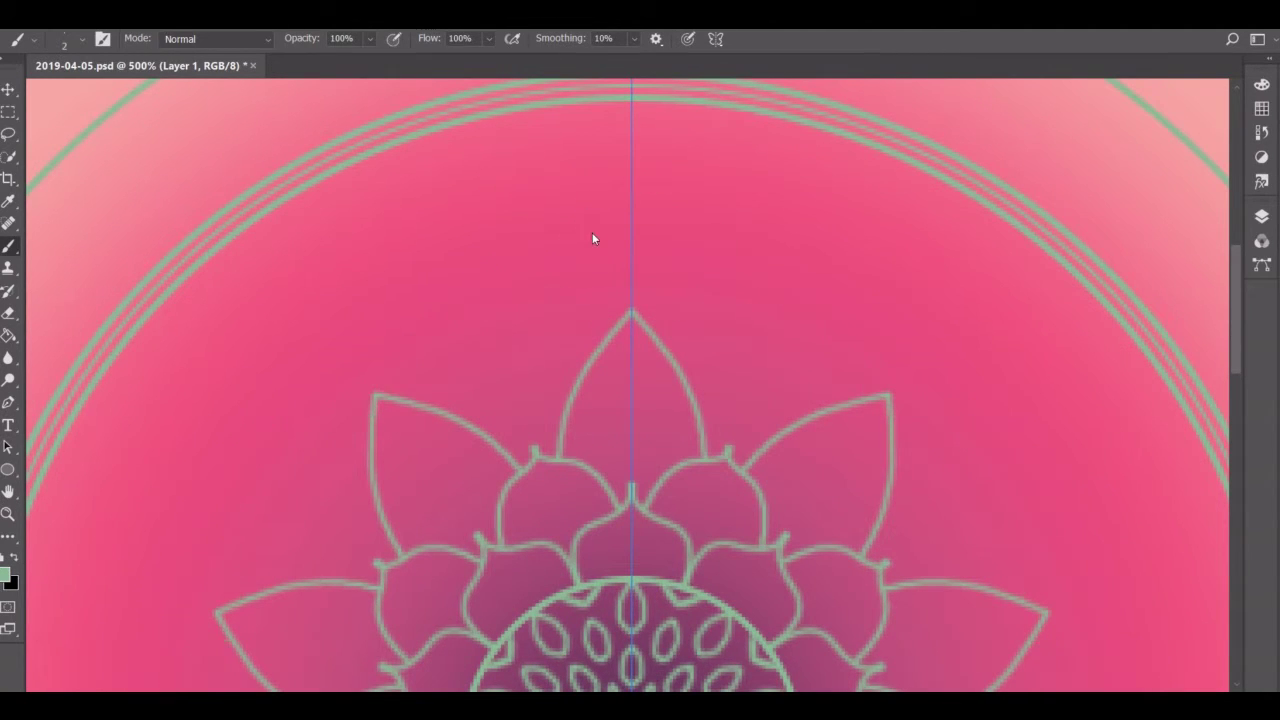
left_click_drag(650, 325, 785, 243)
mouse_move(869, 397)
left_mouse_down()
mouse_move(800, 247)
mouse_move(643, 155)
left_mouse_up()
key("ctrl+z")
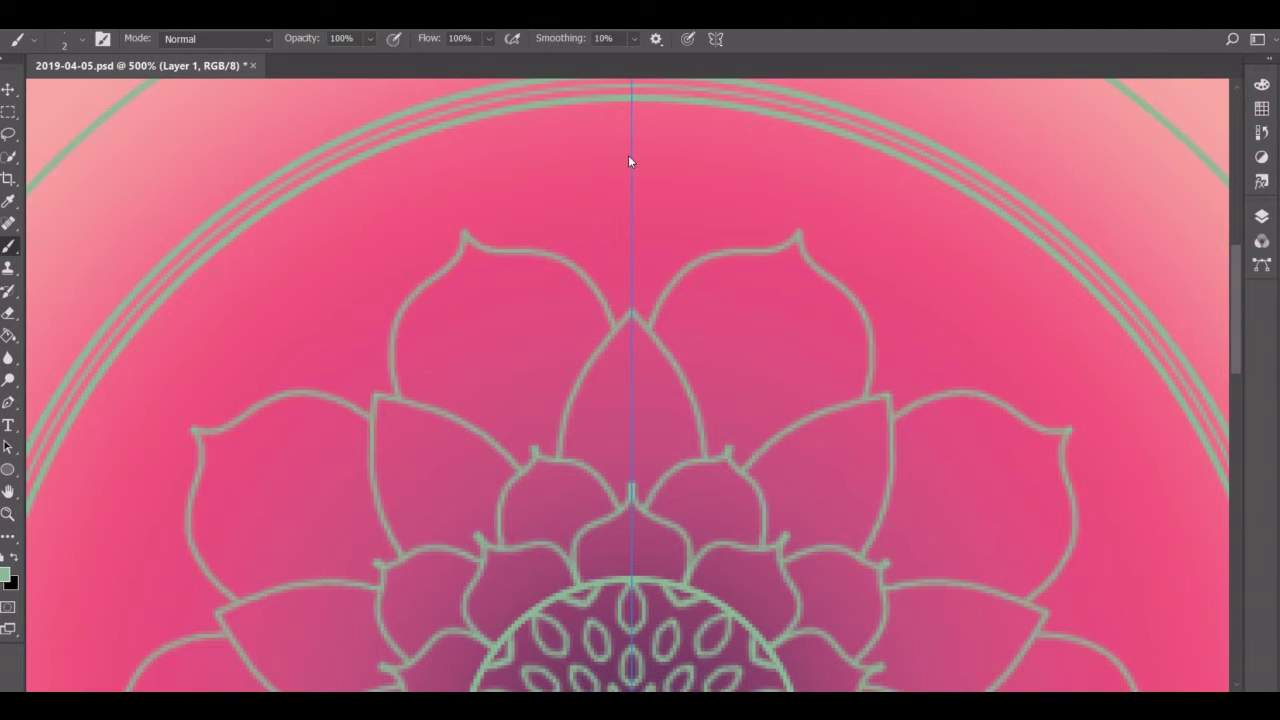
Step: Paint mirrored pointed leaves at the top of the petal rings
mouse_move(774, 246)
left_mouse_down()
mouse_move(683, 185)
mouse_move(640, 181)
left_mouse_up()
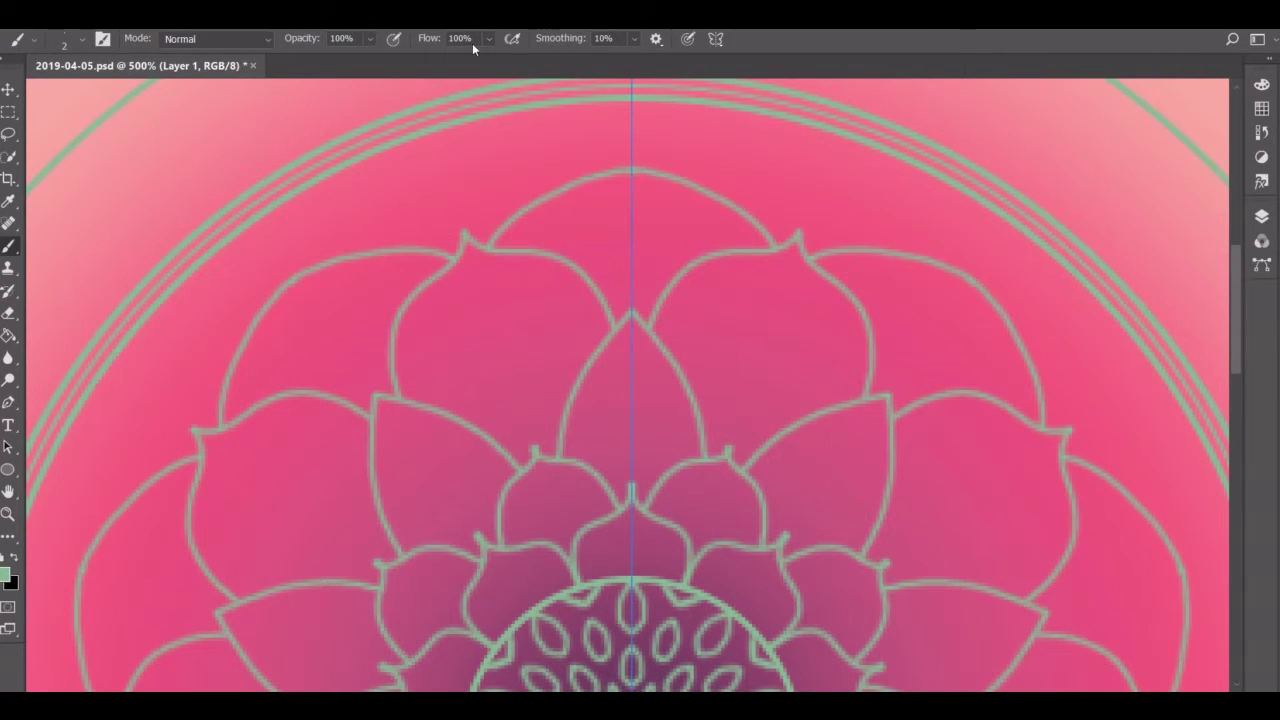
key("ctrl+z")
mouse_move(627, 294)
left_mouse_down()
mouse_move(682, 181)
mouse_move(630, 114)
left_mouse_up()
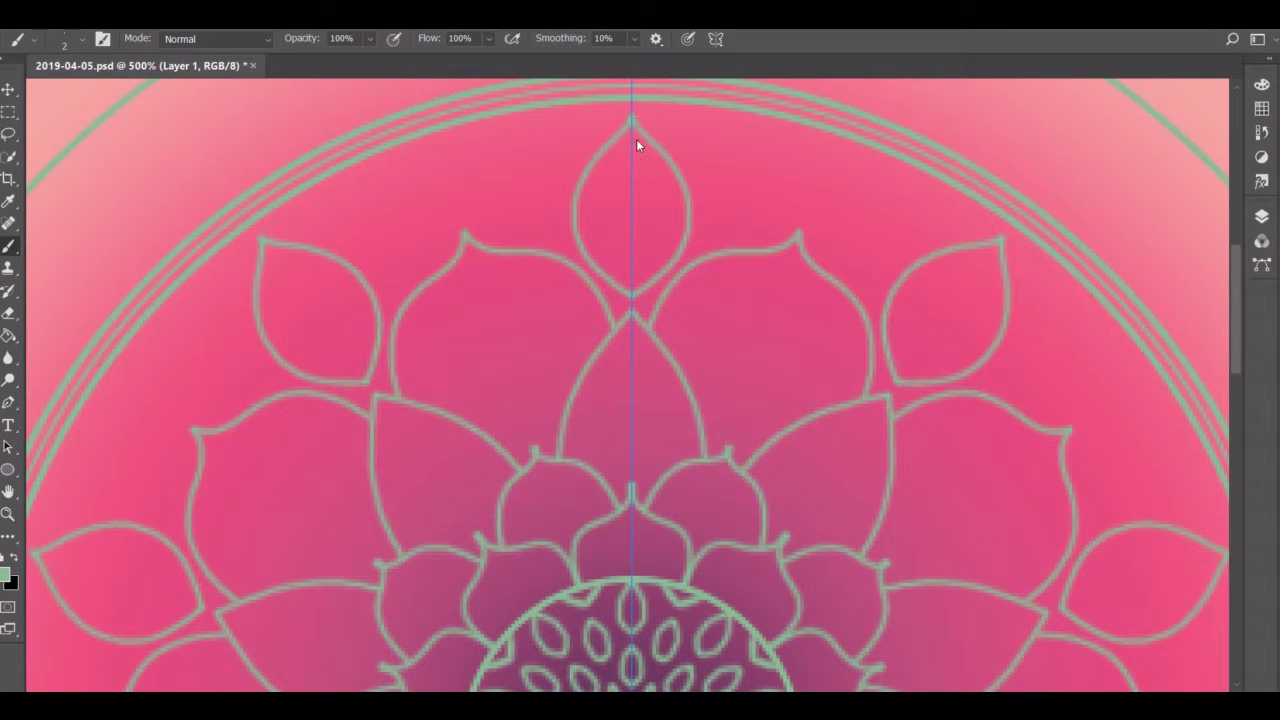
scroll(636, 145, "down", 3)
Step: Erase small spikes at the petal tips with a 2 px eraser
left_click(642, 375)
key("e")
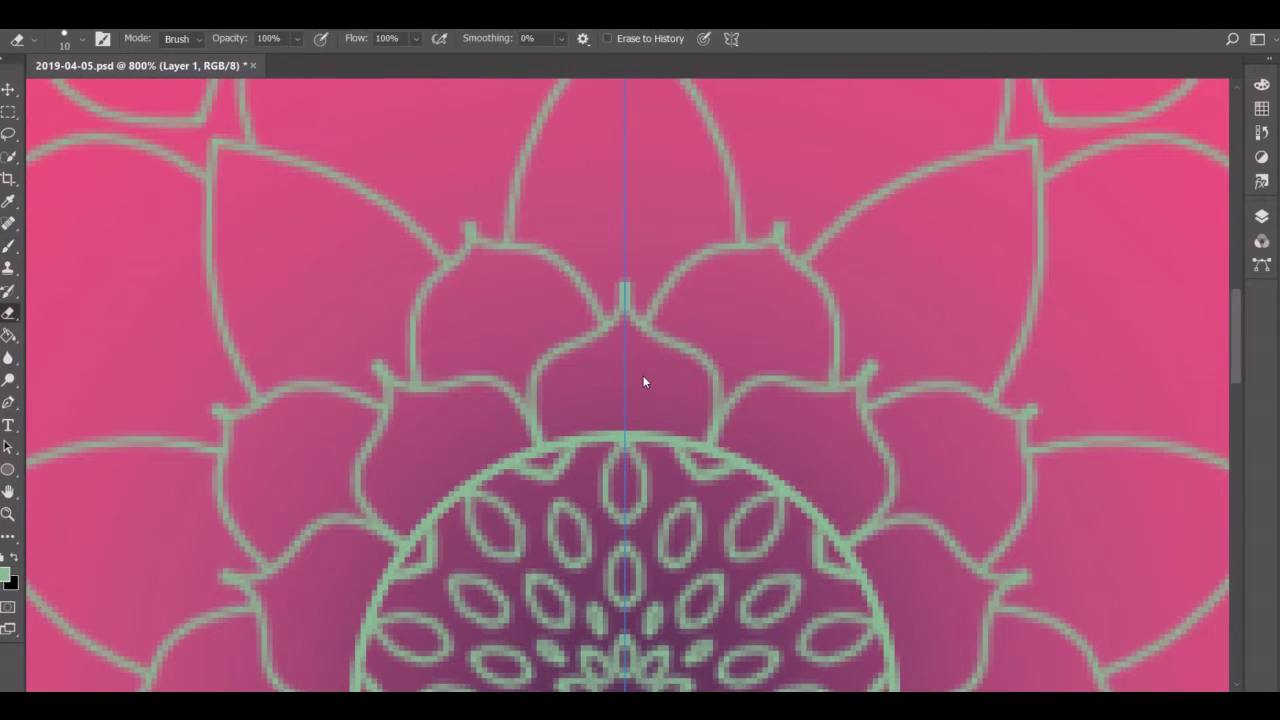
left_click(65, 38)
double_click(150, 70)
type("2")
key("Return")
left_click(866, 368)
Step: Paint a 1 px mirrored crosshatched lattice around the central disc's edge
key("b")
mouse_move(619, 386)
left_mouse_down()
mouse_move(628, 352)
mouse_move(700, 366)
mouse_move(662, 428)
mouse_move(681, 415)
mouse_move(711, 423)
mouse_move(620, 345)
left_mouse_up()
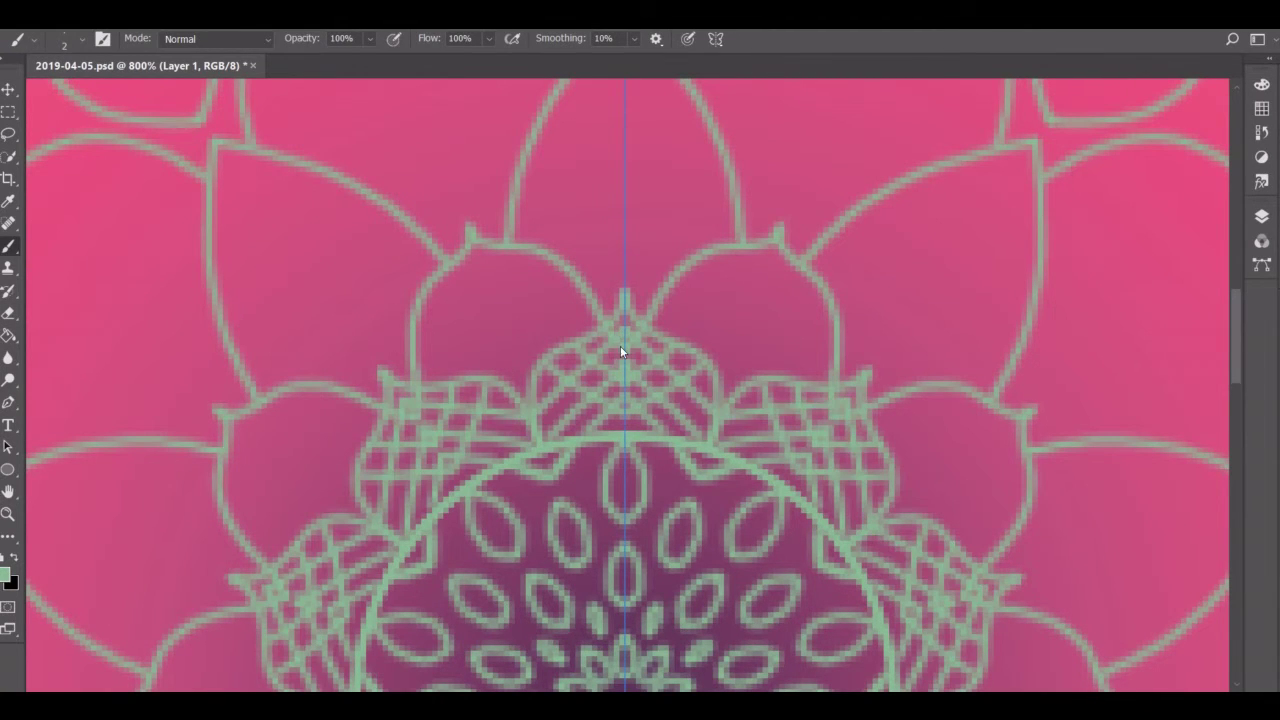
key("ctrl+z")
key("ctrl+z")
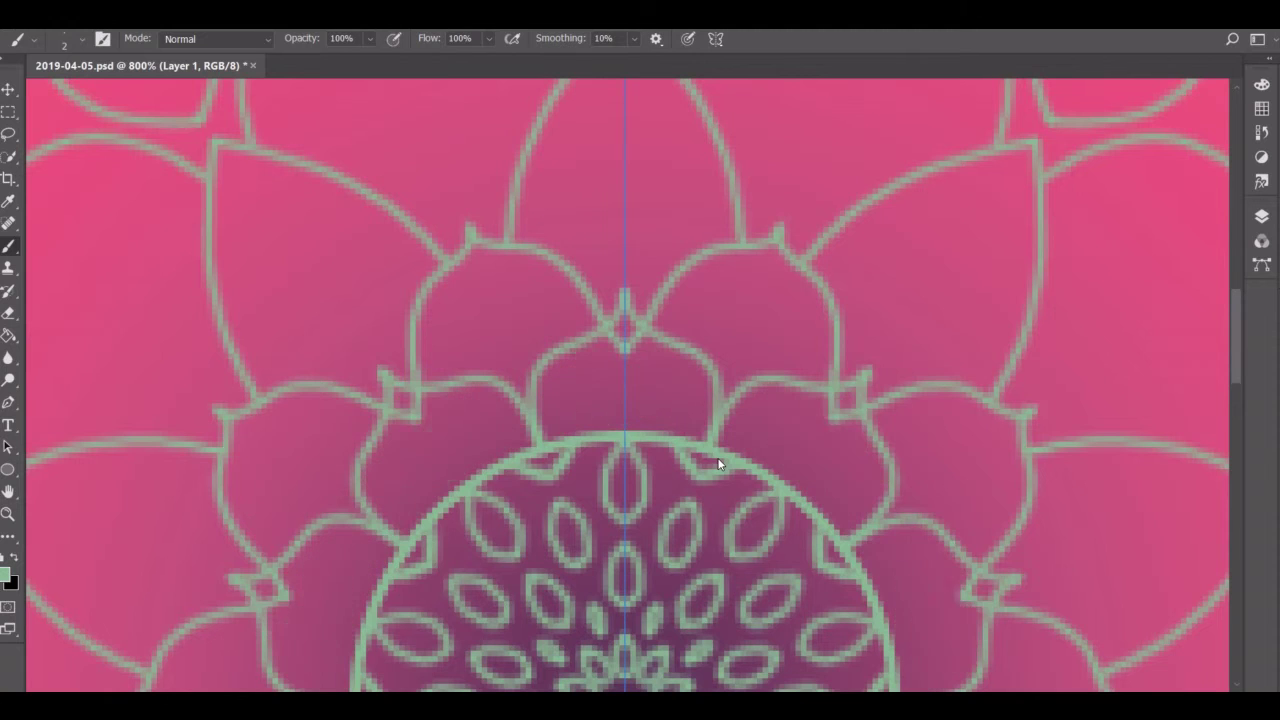
key("ctrl+z")
left_click(82, 40)
left_click_drag(176, 75, 160, 75)
key("Return")
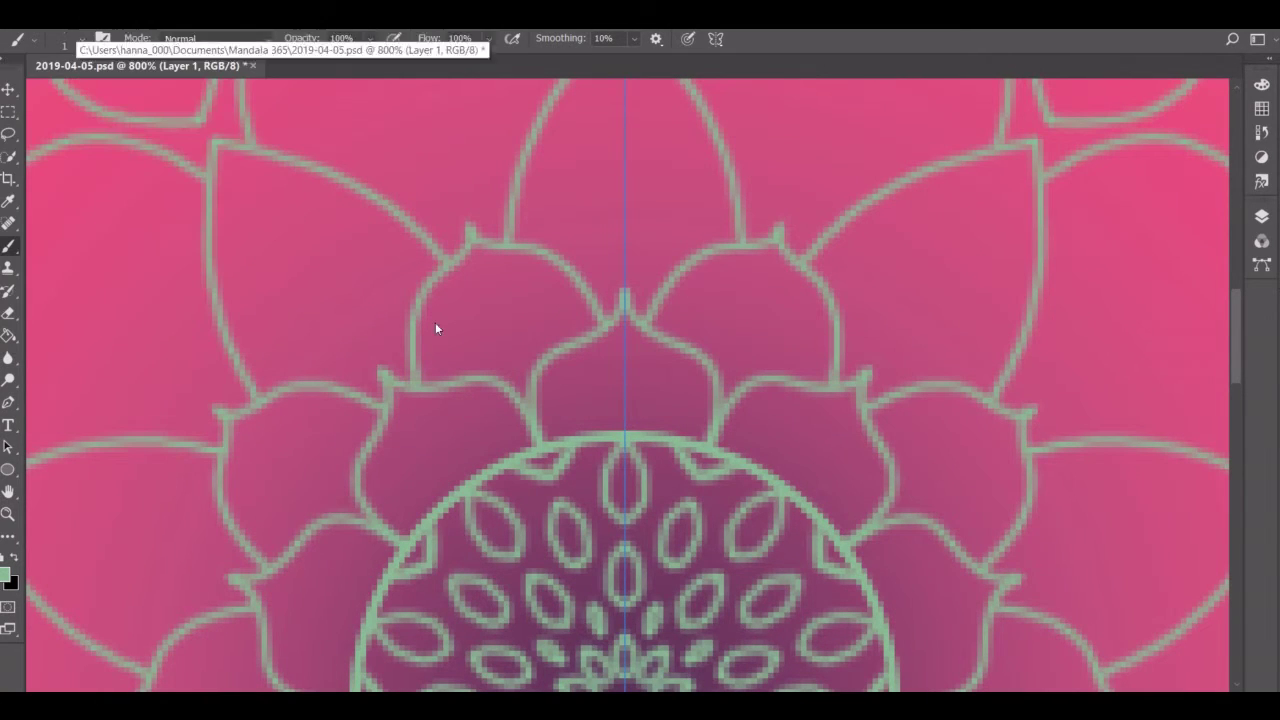
mouse_move(620, 322)
left_mouse_down()
mouse_move(626, 343)
mouse_move(632, 332)
mouse_move(662, 353)
mouse_move(631, 428)
mouse_move(671, 434)
mouse_move(625, 359)
mouse_move(671, 394)
mouse_move(626, 320)
mouse_move(693, 373)
mouse_move(626, 322)
left_mouse_up()
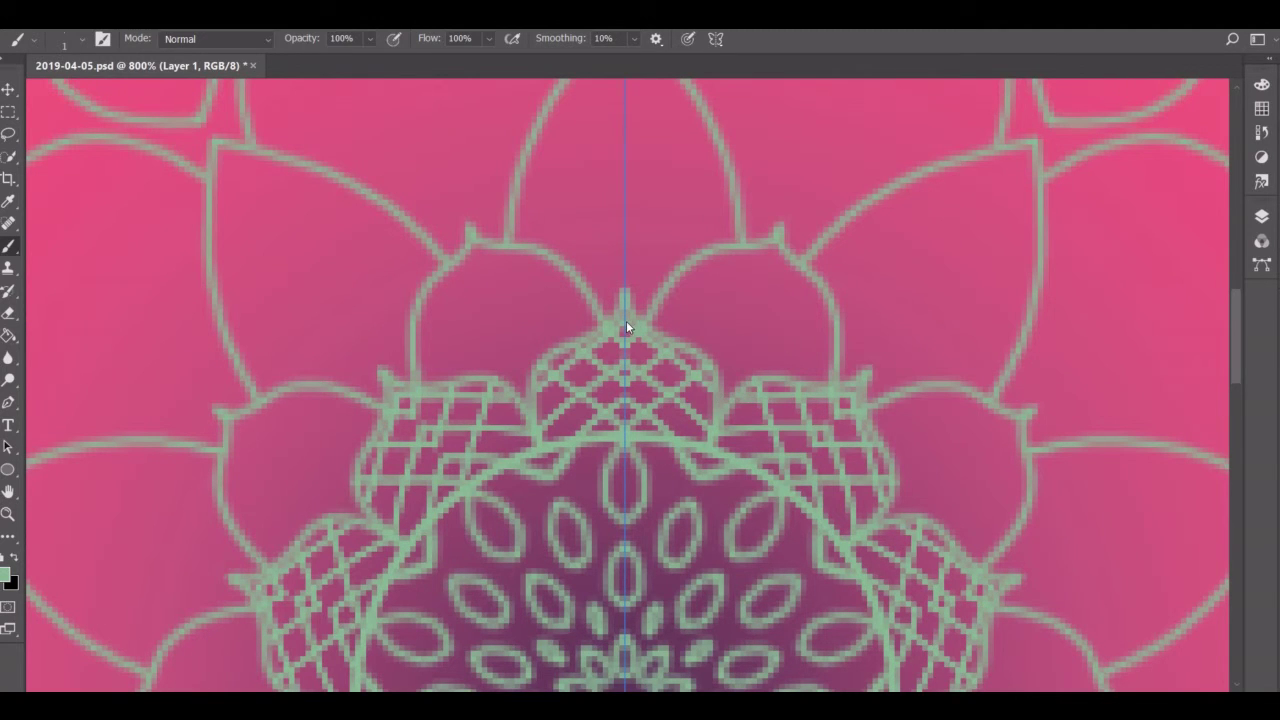
left_click(74, 39)
key("bracketright")
Step: Draw mirrored flower motifs in the inner petals, redoing the first attempts
scroll(738, 472, "up", 1)
scroll(738, 472, "up", 1)
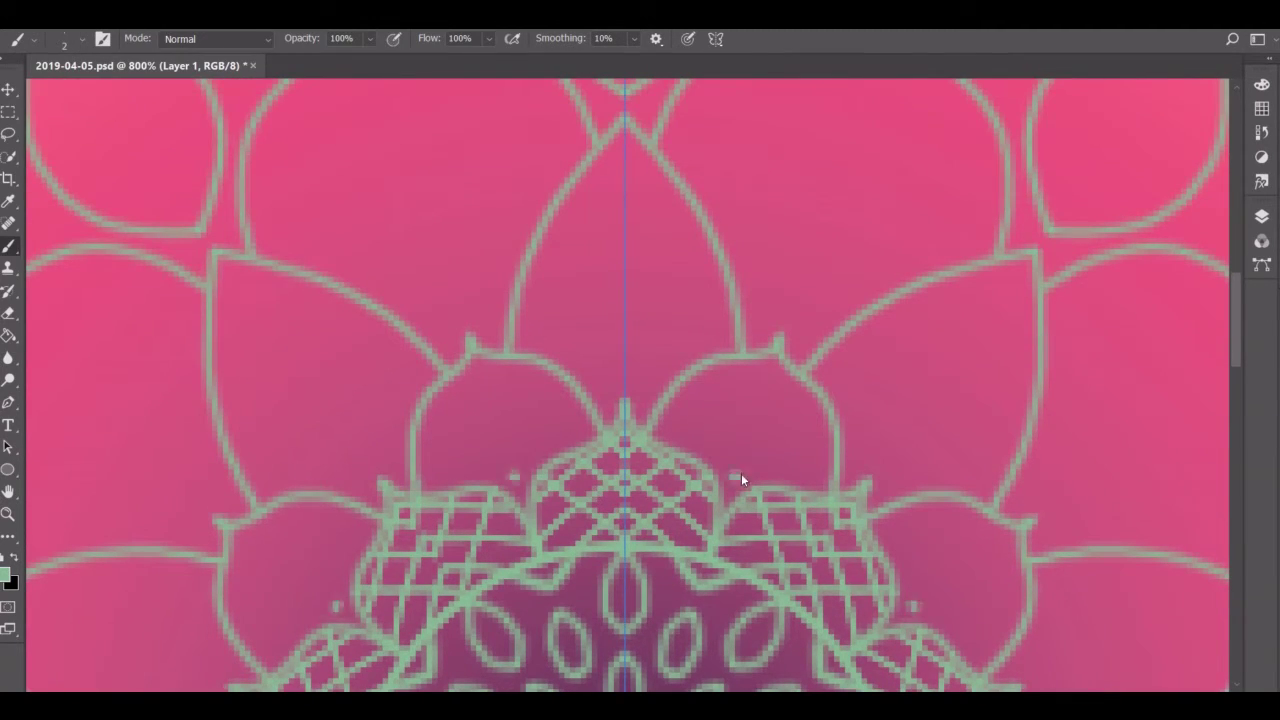
mouse_move(741, 473)
left_mouse_down()
mouse_move(759, 400)
mouse_move(775, 392)
mouse_move(705, 439)
mouse_move(757, 469)
mouse_move(754, 382)
mouse_move(781, 410)
left_mouse_up()
key("ctrl+z")
key("ctrl+z")
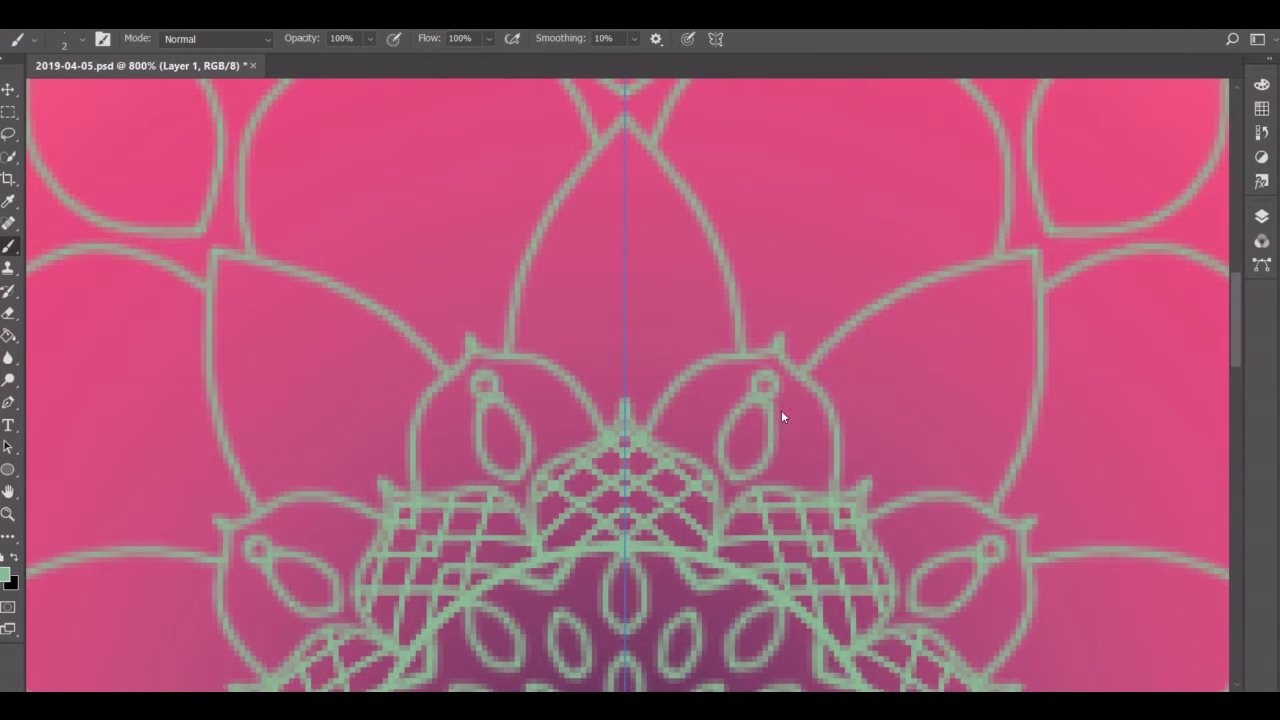
key("ctrl+z")
key("ctrl+z")
key("ctrl+z")
key("ctrl+z")
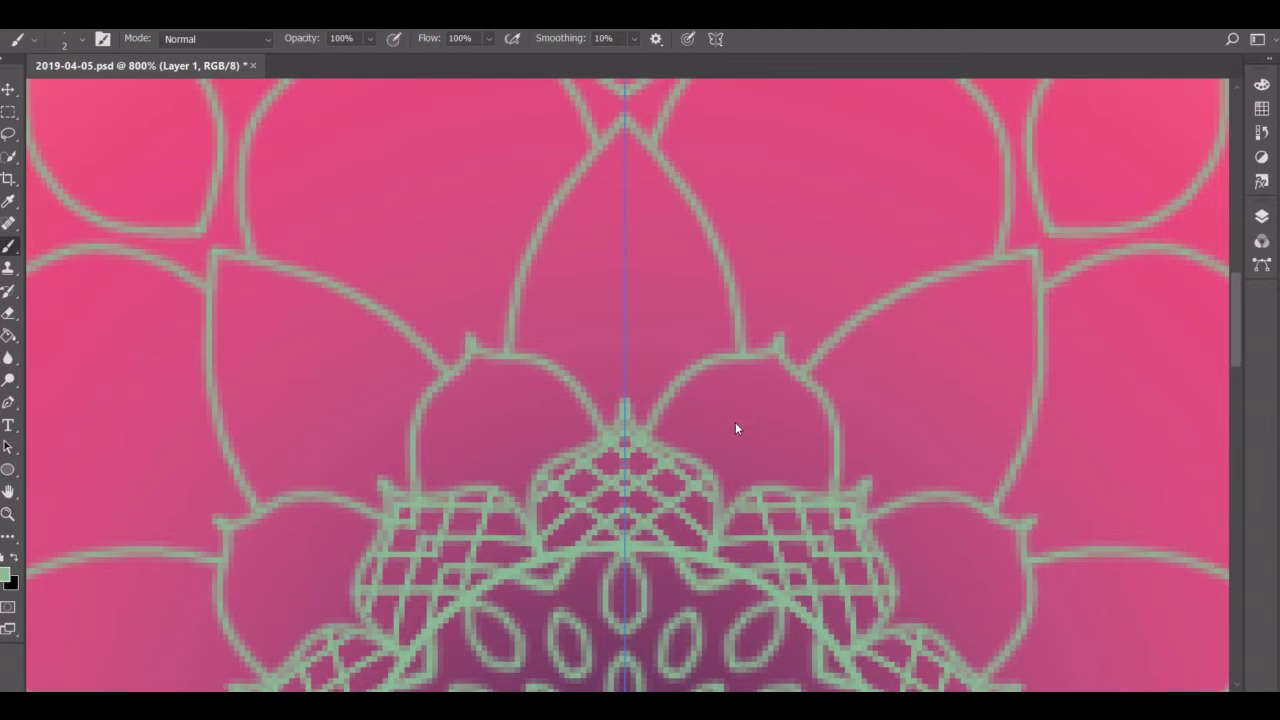
left_click_drag(764, 385, 760, 473)
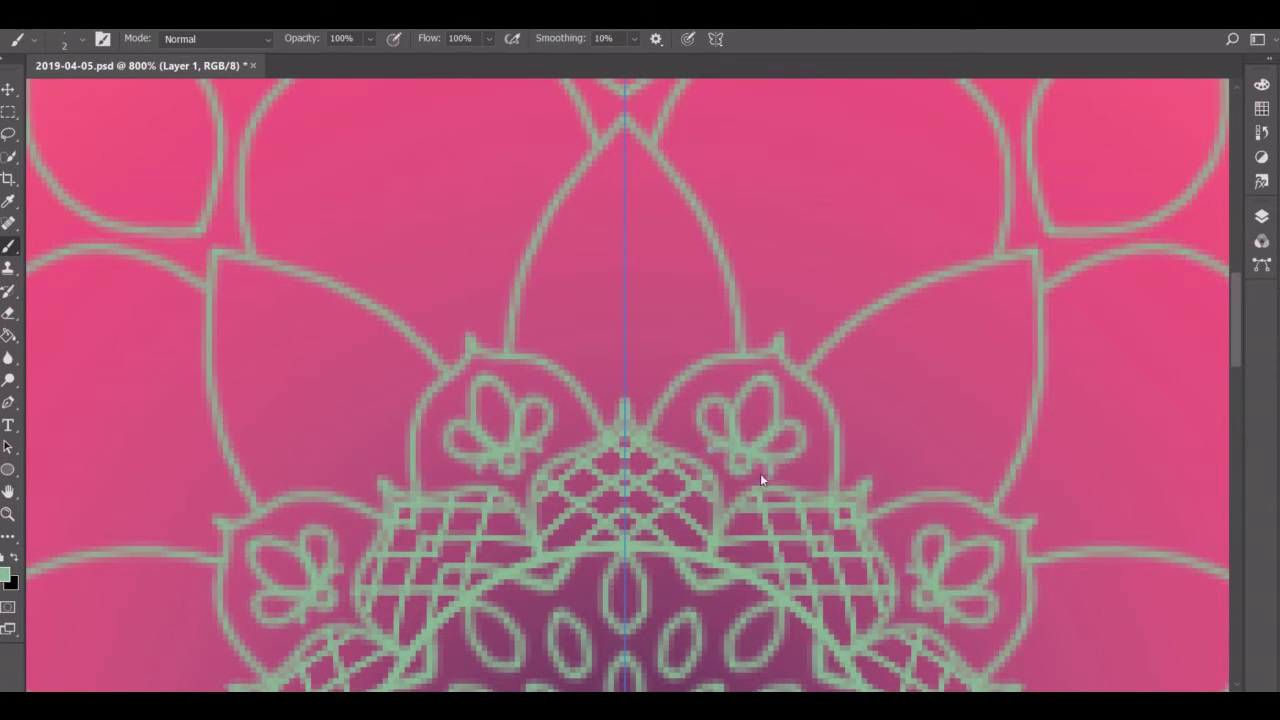
Step: Add parallel inner lines and ladder crossbars to the centre petal's arms
scroll(738, 457, "up", 2)
left_click_drag(626, 243, 700, 449)
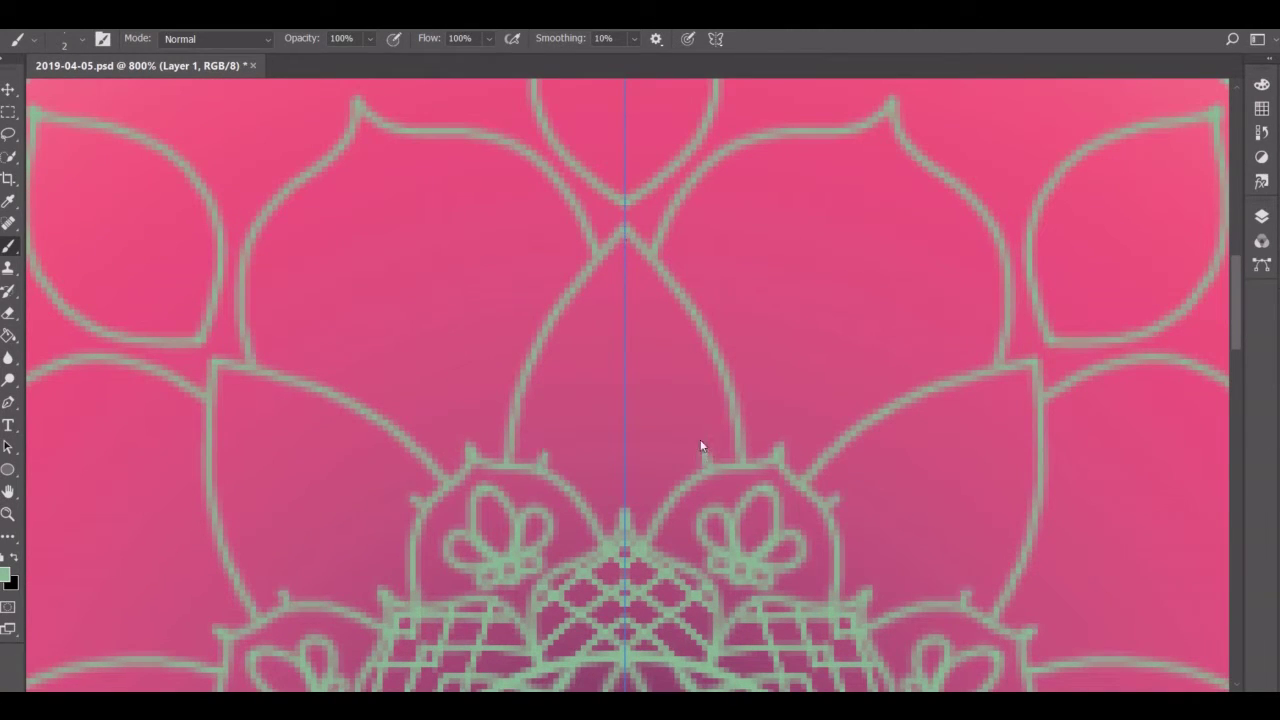
mouse_move(642, 262)
left_mouse_down()
mouse_move(682, 304)
mouse_move(685, 330)
mouse_move(714, 338)
left_mouse_up()
left_click_drag(698, 372, 724, 364)
mouse_move(706, 398)
left_mouse_down()
mouse_move(732, 390)
mouse_move(737, 414)
left_mouse_up()
left_click_drag(703, 440, 740, 436)
Step: Fill the centre petal with four stacked chevron strokes
left_click_drag(626, 330, 659, 300)
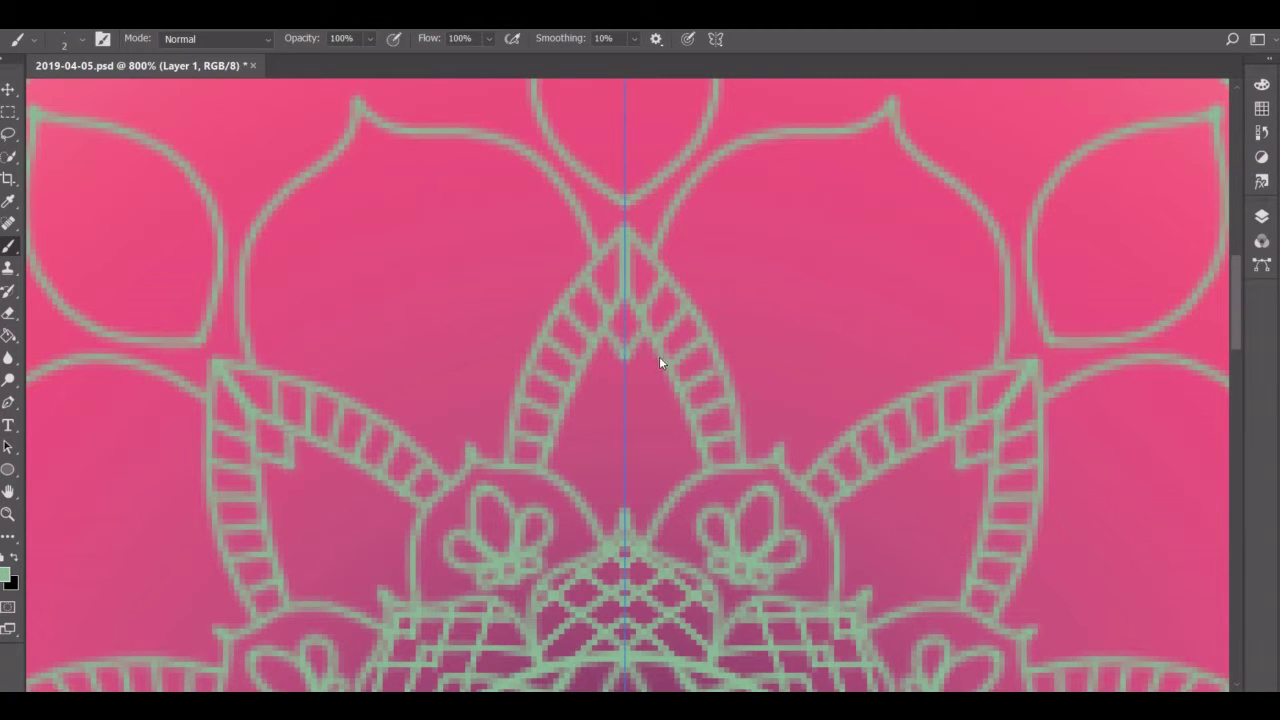
left_click_drag(626, 365, 669, 330)
left_click_drag(626, 400, 662, 368)
left_click_drag(626, 440, 686, 400)
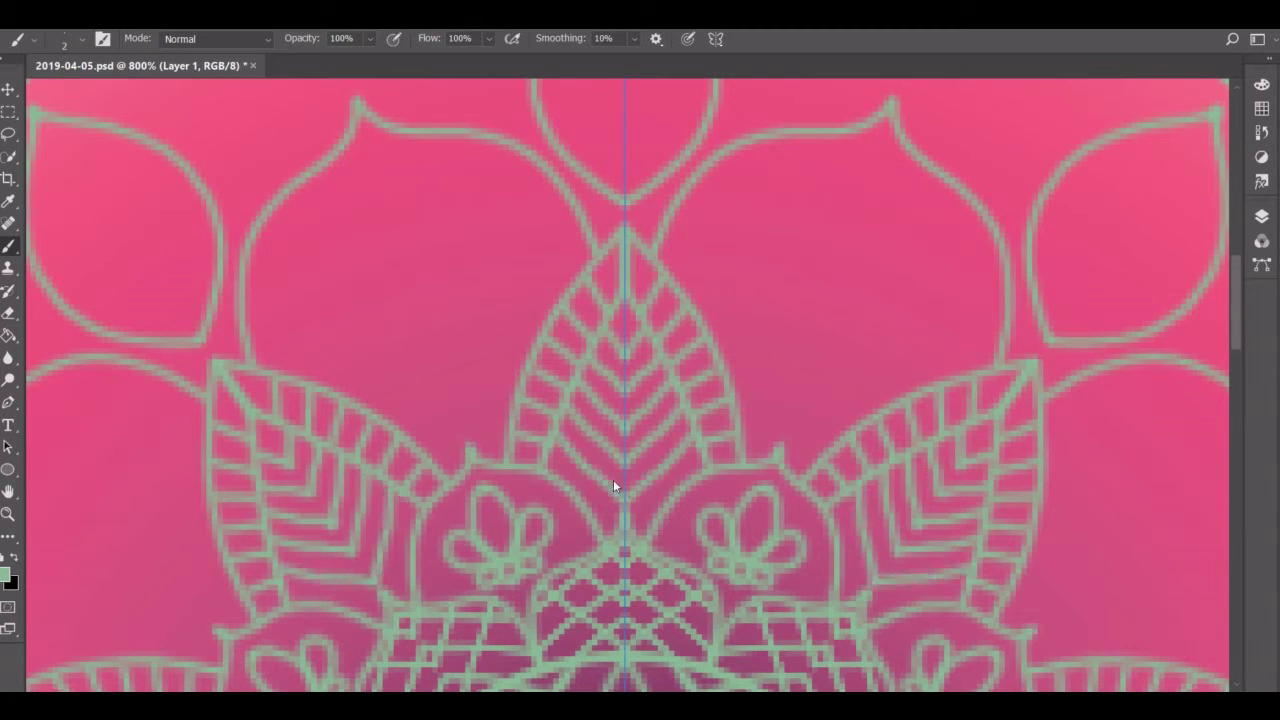
scroll(613, 479, "up", 3)
Step: Draw inner petal outlines and tulip shapes in the side petals, adding an eye dot
left_click_drag(786, 550, 915, 467)
left_click_drag(786, 550, 733, 410)
left_click_drag(915, 467, 975, 340)
mouse_move(697, 352)
left_mouse_down()
mouse_move(821, 282)
mouse_move(870, 283)
left_mouse_up()
left_click_drag(793, 543, 822, 478)
mouse_move(775, 320)
left_mouse_down()
mouse_move(828, 440)
mouse_move(920, 352)
mouse_move(775, 320)
mouse_move(761, 374)
mouse_move(799, 488)
left_mouse_up()
left_click(855, 342)
Step: Dot the chevron area with three small points
scroll(457, 394, "up", 1)
left_click(680, 414)
left_click(722, 464)
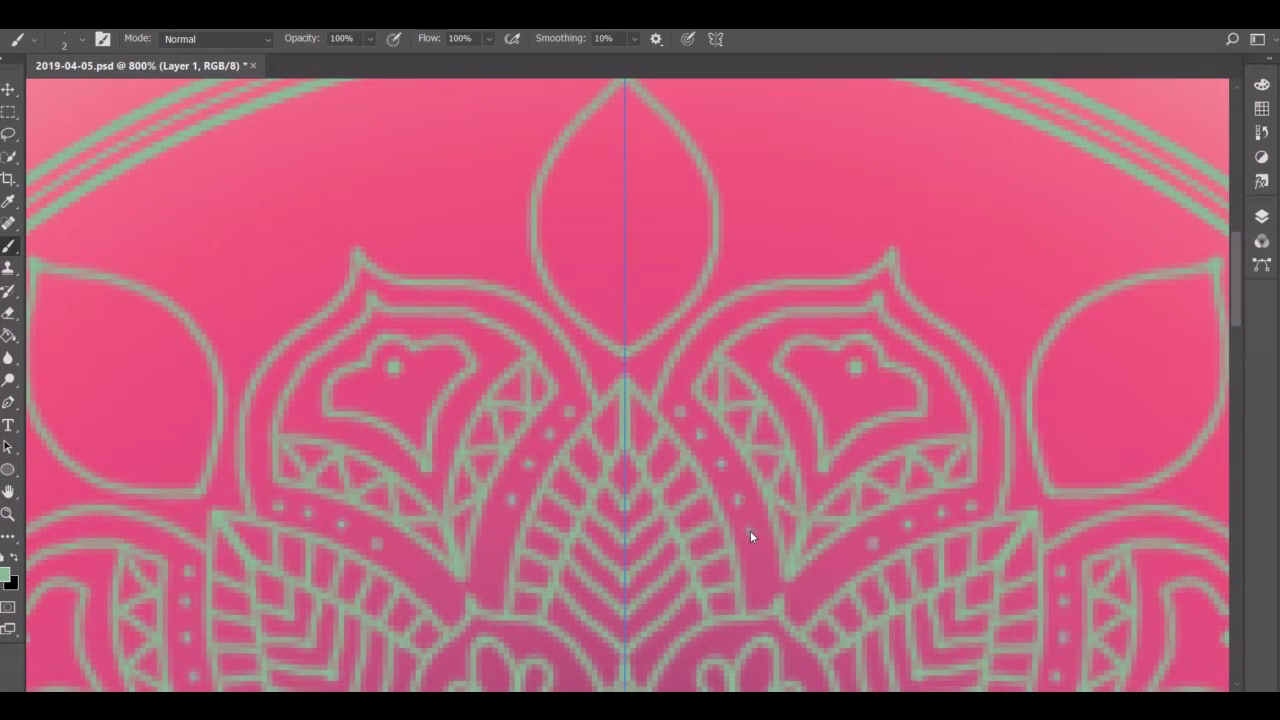
left_click(761, 592)
Step: Add a column of graduated dots above the petals, redoing the oversized ones
scroll(903, 386, "up", 5)
left_click(903, 387)
left_click(914, 354)
left_click(926, 313)
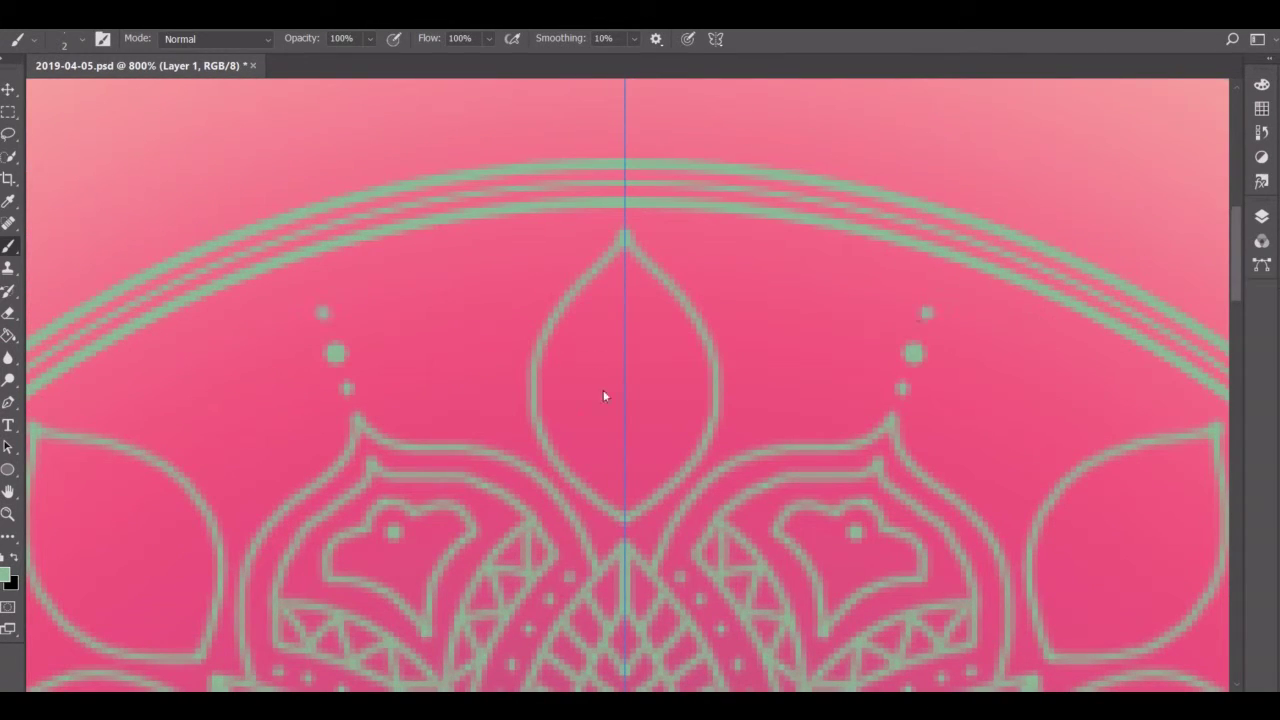
key("ctrl+z")
key("ctrl+z")
left_click(916, 345)
left_click(903, 388)
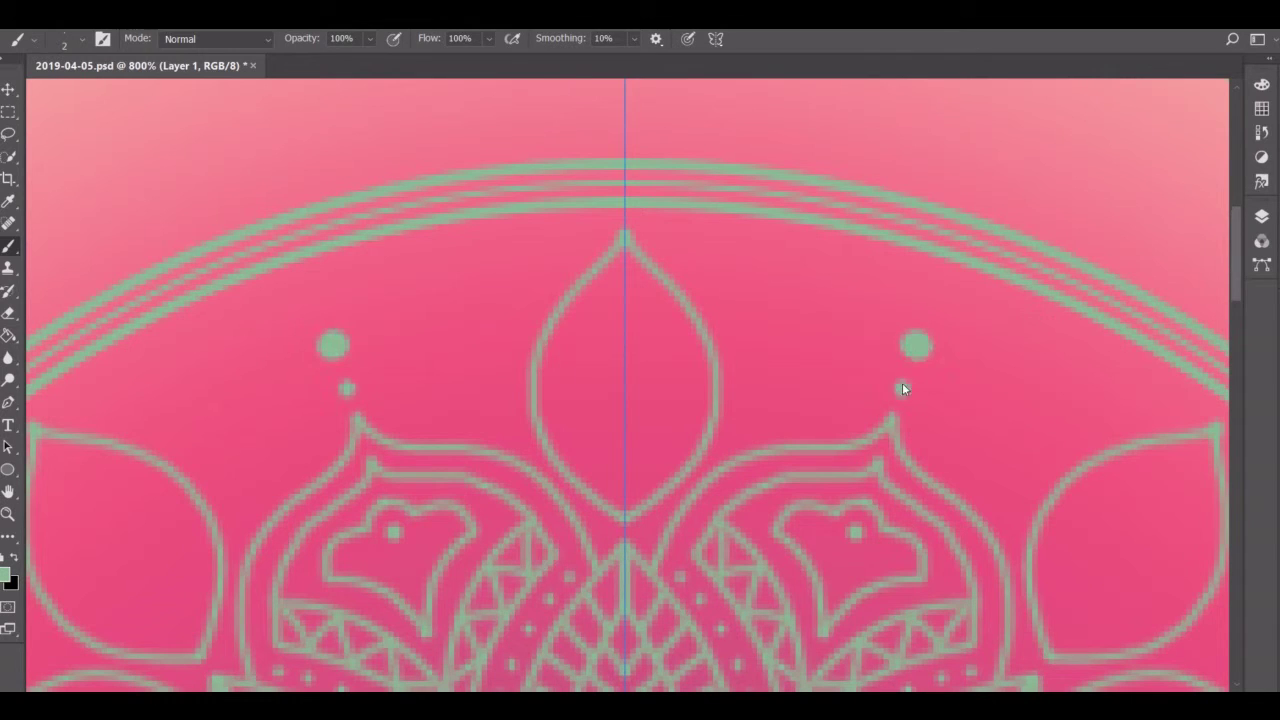
left_click(930, 301)
Step: Draw two nested inner curves in the top leaf with a dot at its centre
left_click_drag(641, 279, 630, 479)
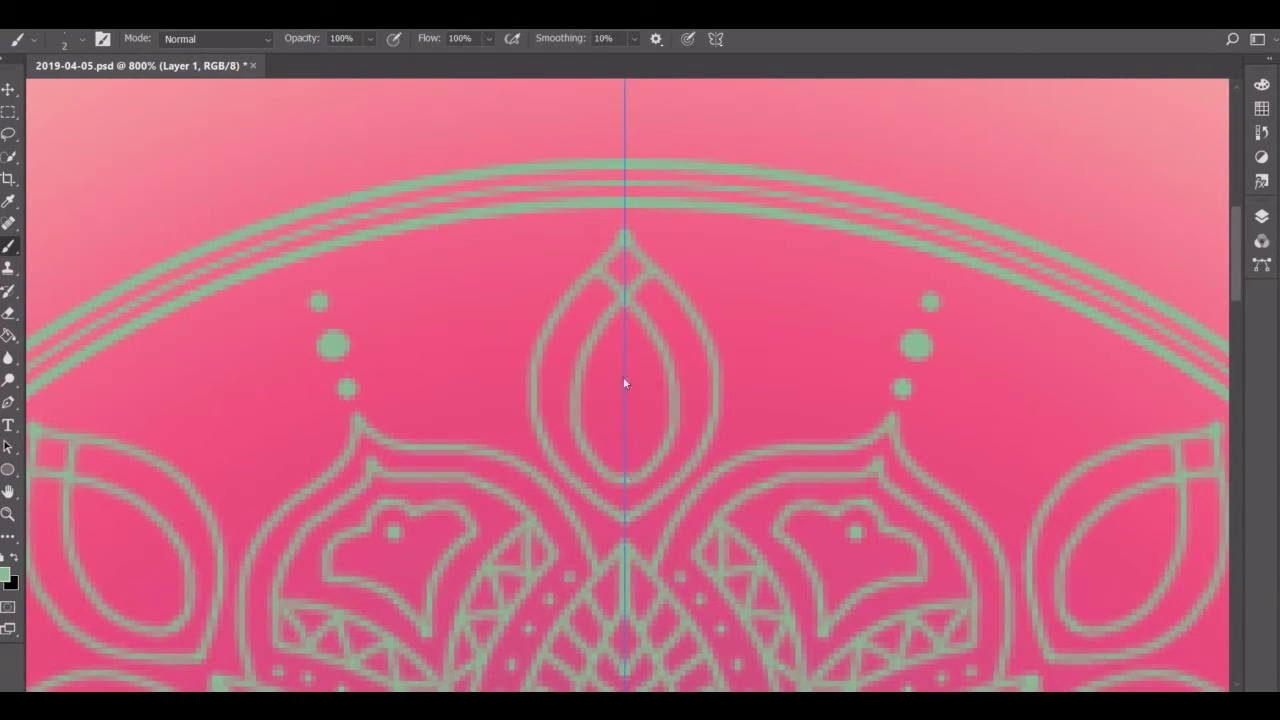
mouse_move(625, 305)
left_mouse_down()
mouse_move(638, 321)
mouse_move(614, 441)
mouse_move(625, 465)
left_mouse_up()
left_click(624, 411)
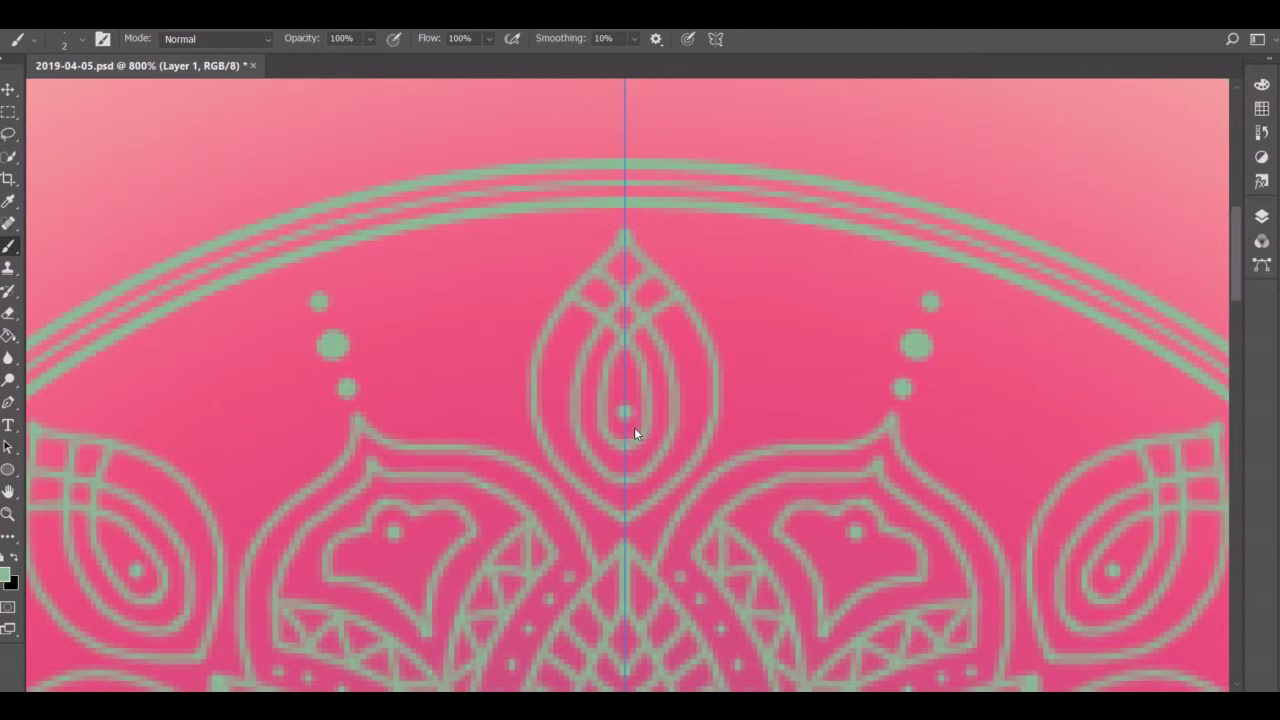
scroll(634, 427, "up", 5)
Step: Sketch lattice peak lines and diagonals between the outer arcs, then undo the last two strokes
left_click_drag(626, 198, 787, 455)
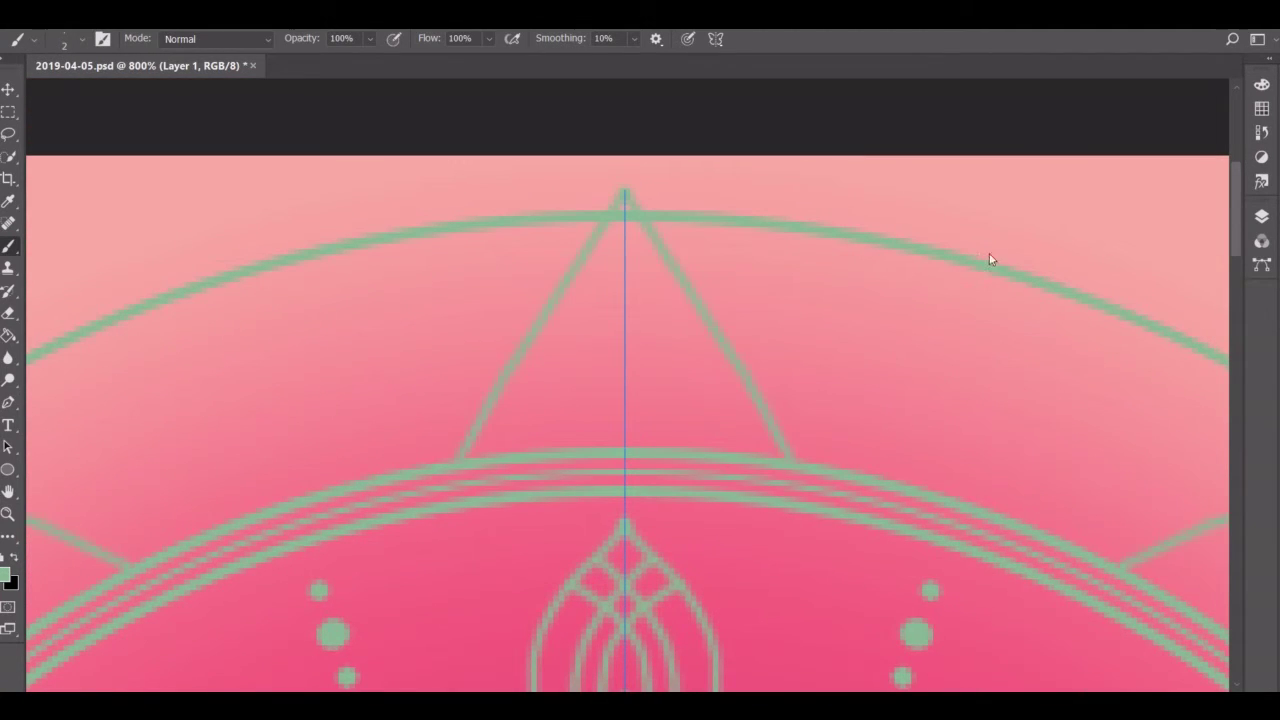
mouse_move(1041, 259)
left_mouse_down()
mouse_move(1095, 432)
mouse_move(787, 455)
left_mouse_up()
left_click_drag(823, 205, 851, 271)
mouse_move(1228, 352)
left_mouse_down()
mouse_move(985, 508)
mouse_move(819, 205)
mouse_move(645, 445)
left_mouse_up()
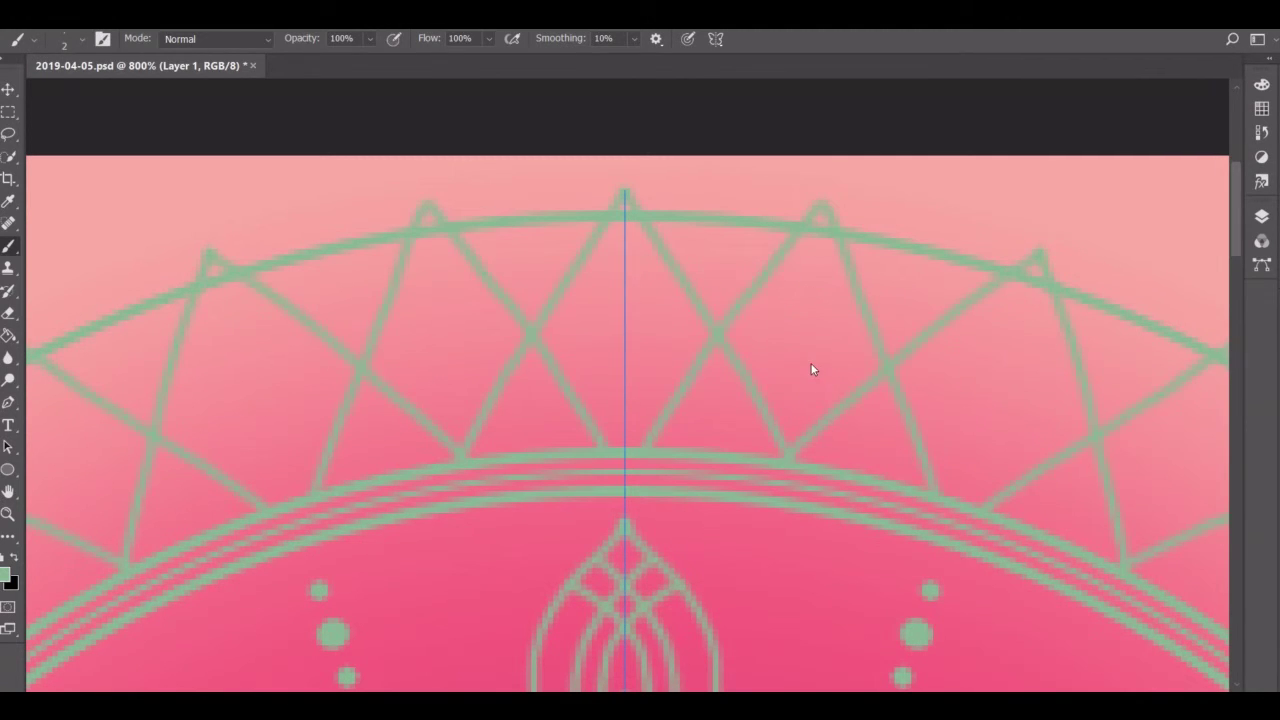
key("ctrl+z")
key("ctrl+z")
key("ctrl+z")
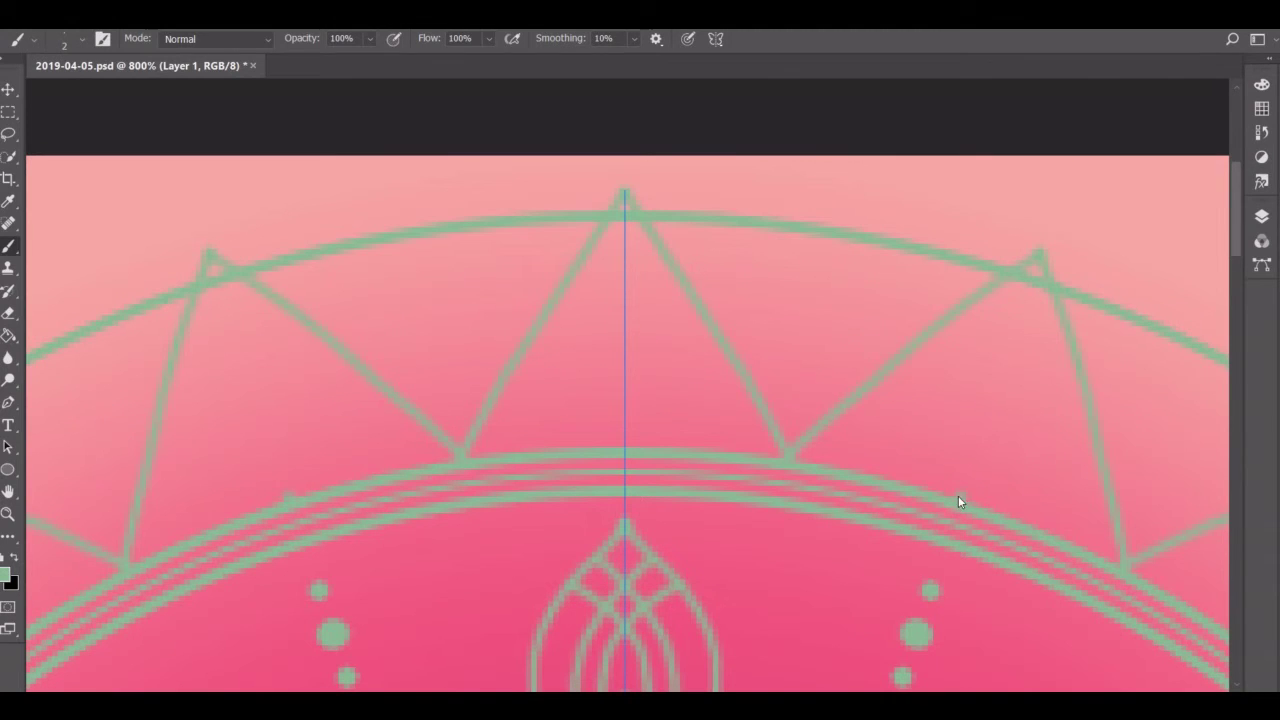
key("ctrl+z")
key("ctrl+z")
Step: Redraw the peak strokes and parallel diagonals into a criss-cross diamond lattice
left_click_drag(868, 297, 960, 505)
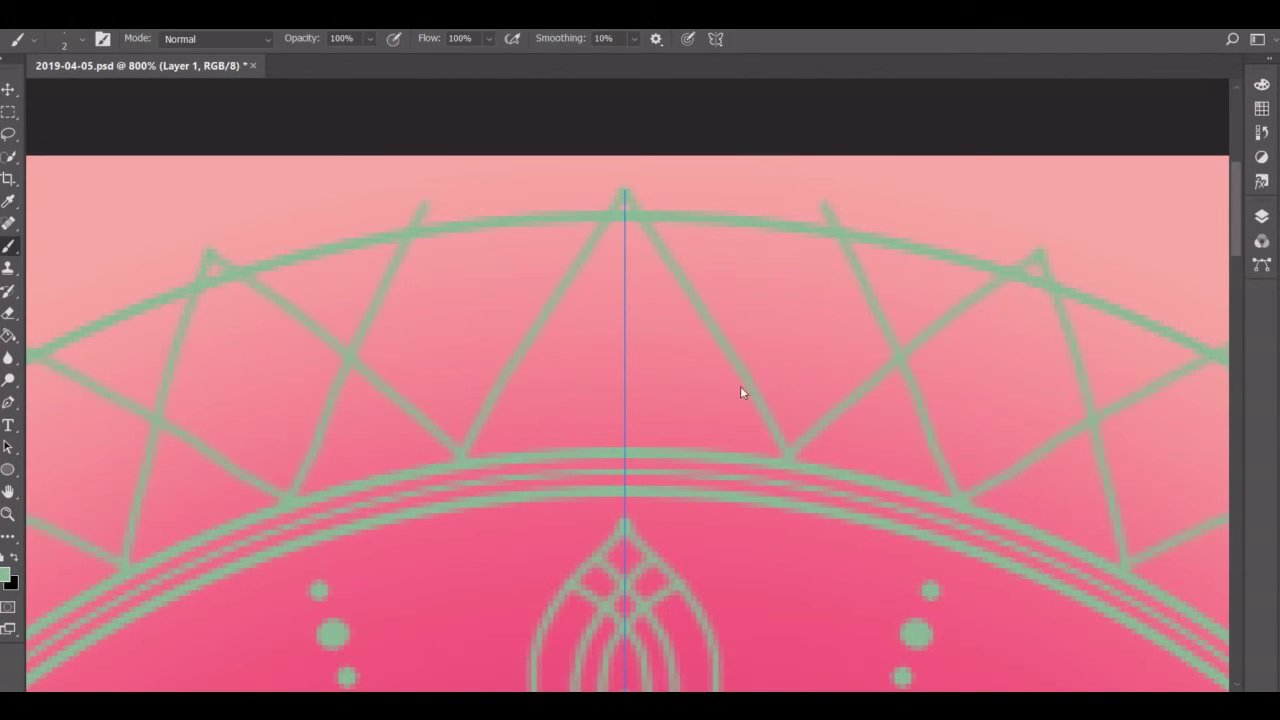
left_click_drag(821, 212, 776, 266)
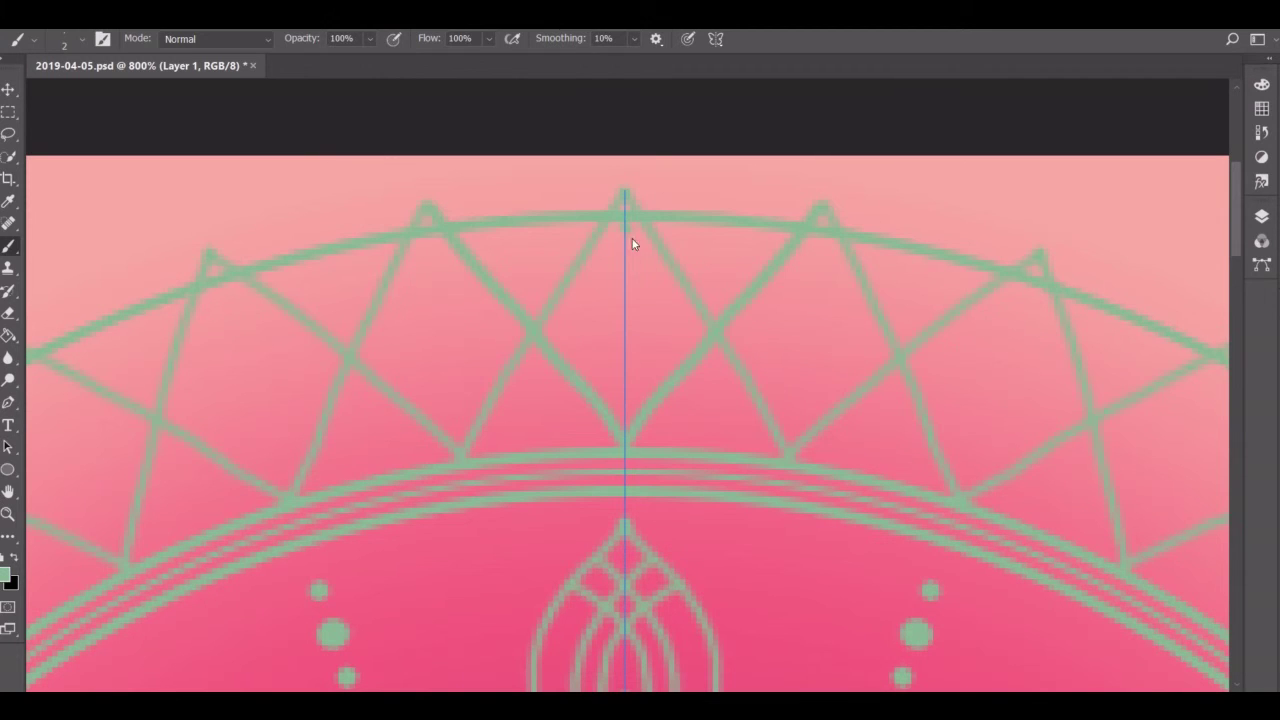
mouse_move(632, 243)
left_mouse_down()
mouse_move(757, 433)
mouse_move(1031, 295)
mouse_move(1086, 463)
left_mouse_up()
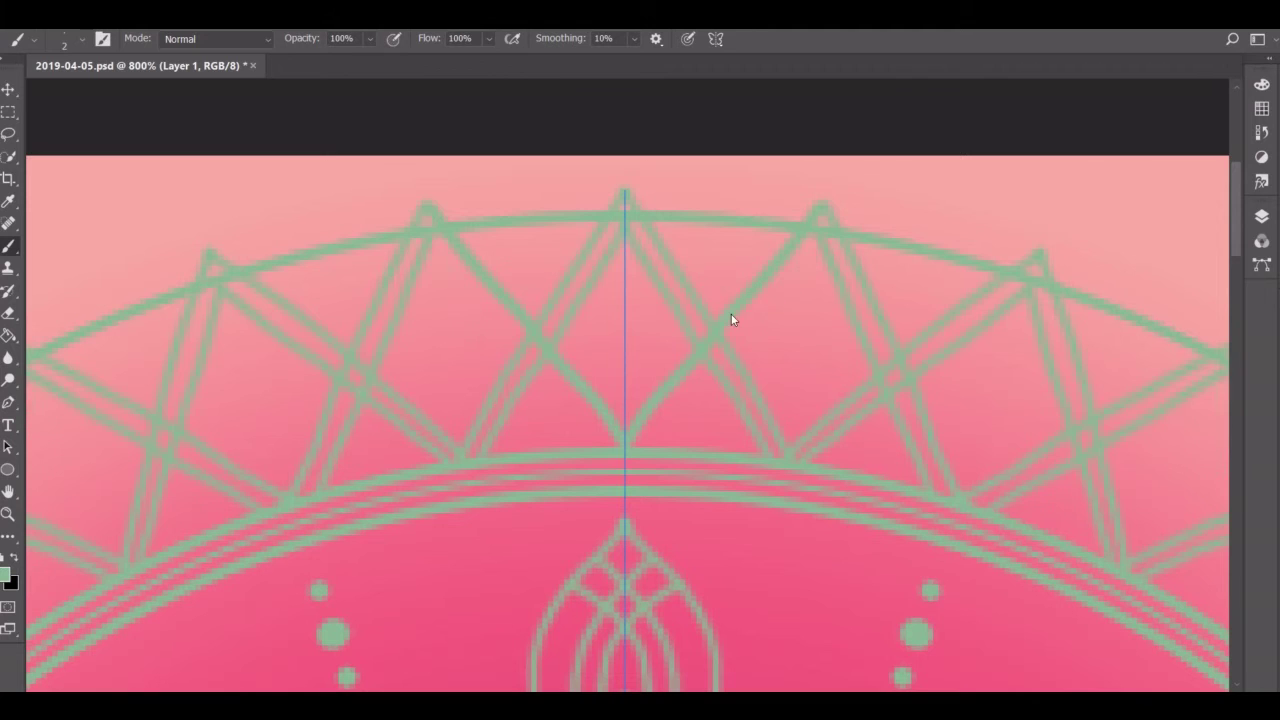
left_click_drag(449, 273, 600, 451)
left_click_drag(493, 248, 626, 400)
left_click_drag(1012, 336, 972, 463)
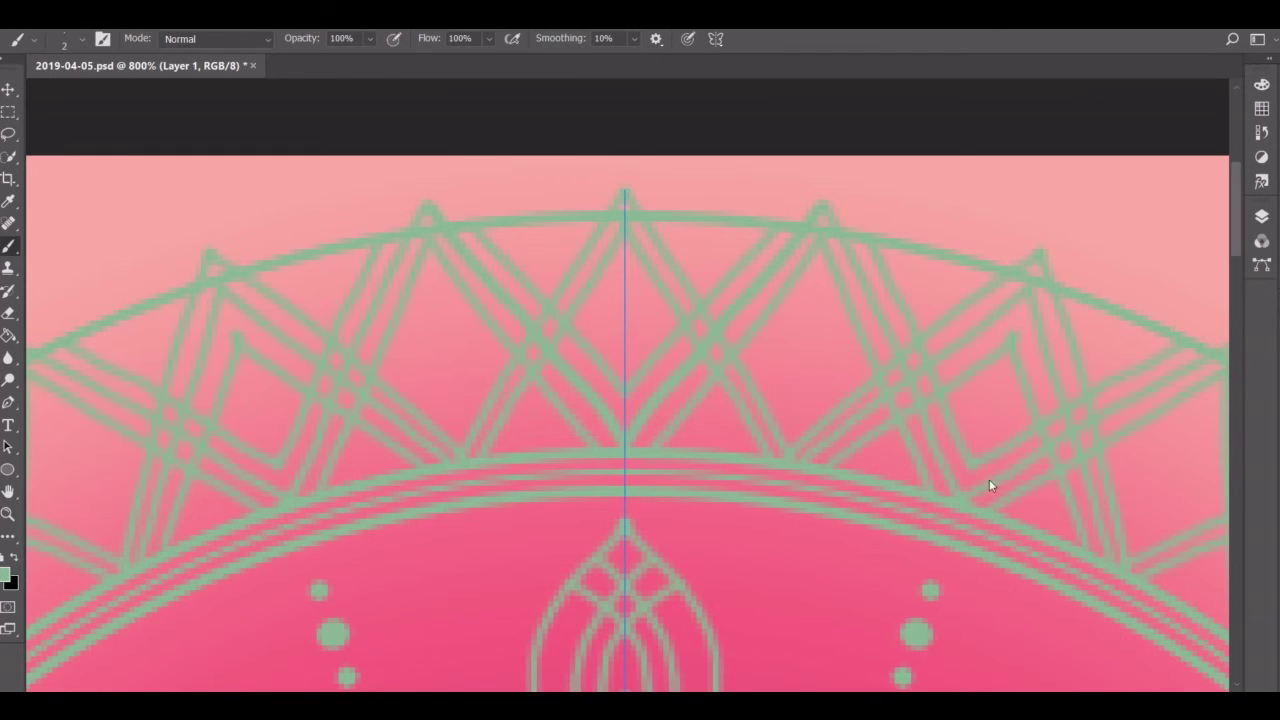
Step: Place dots inside the lattice diamonds and erase stray overlapping line segments
left_click(624, 340)
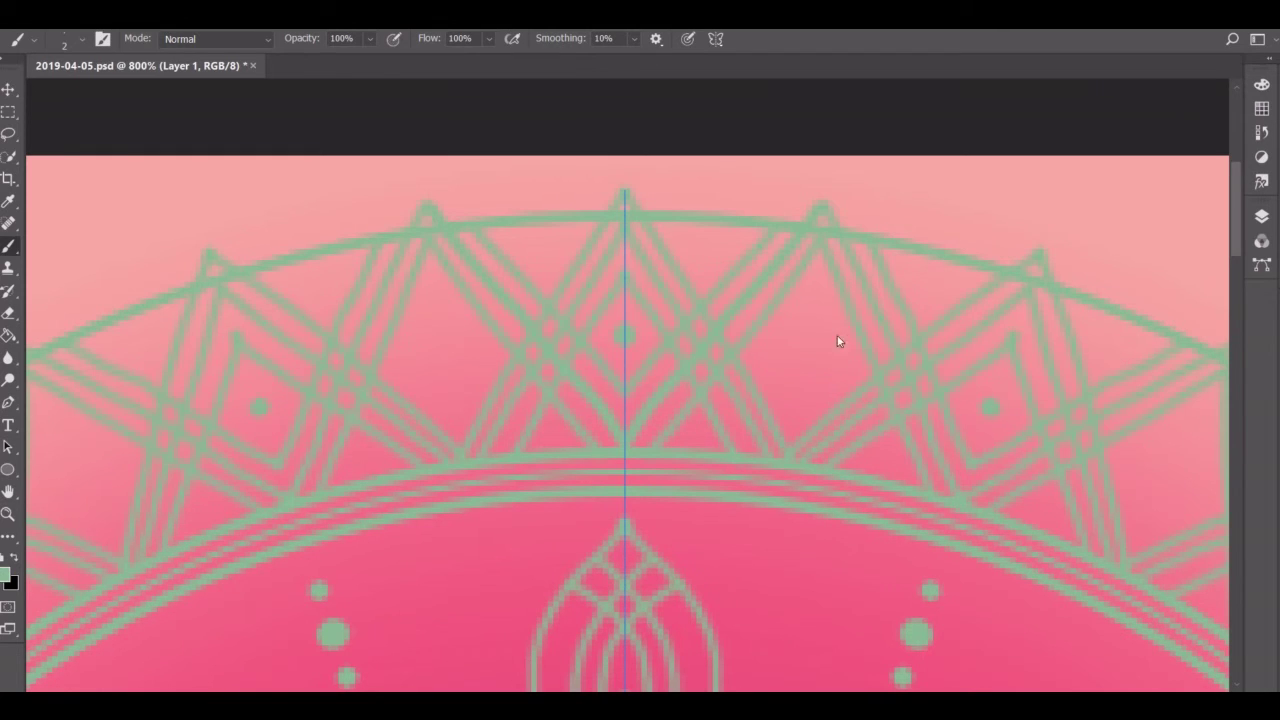
mouse_move(818, 306)
left_mouse_down()
mouse_move(830, 383)
mouse_move(808, 296)
left_mouse_up()
key("e")
left_click_drag(806, 259, 806, 266)
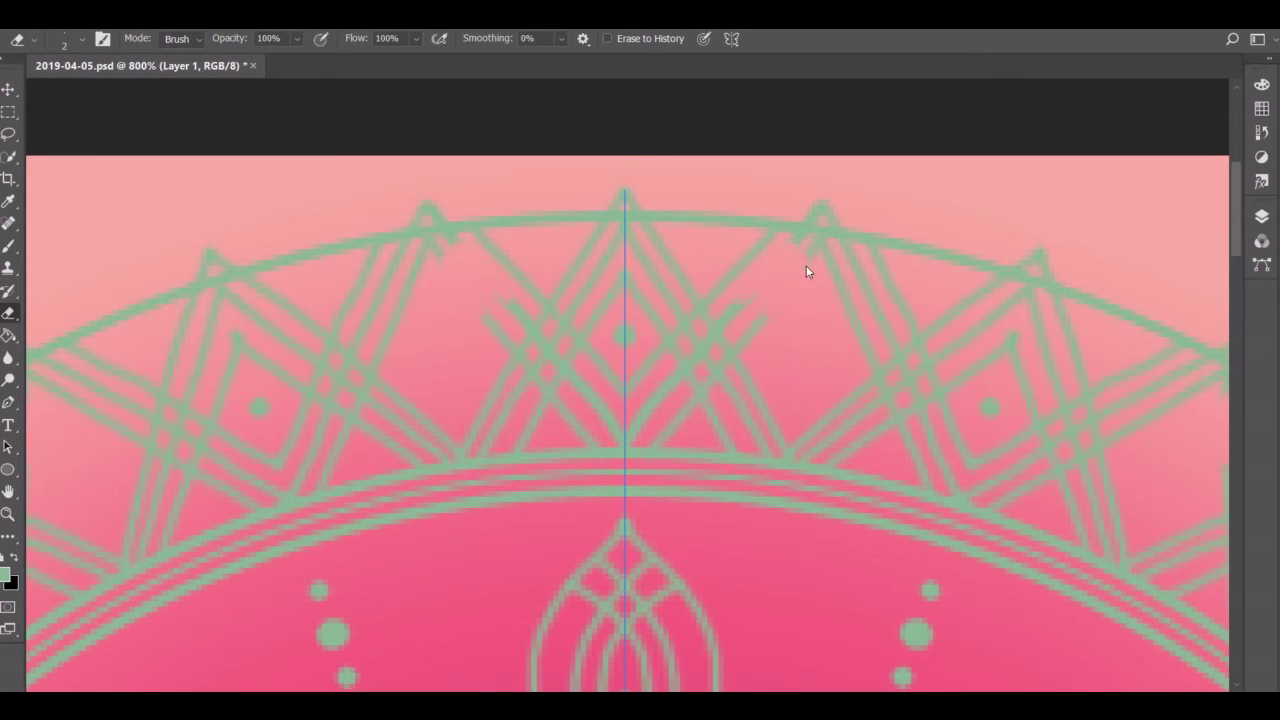
key("b")
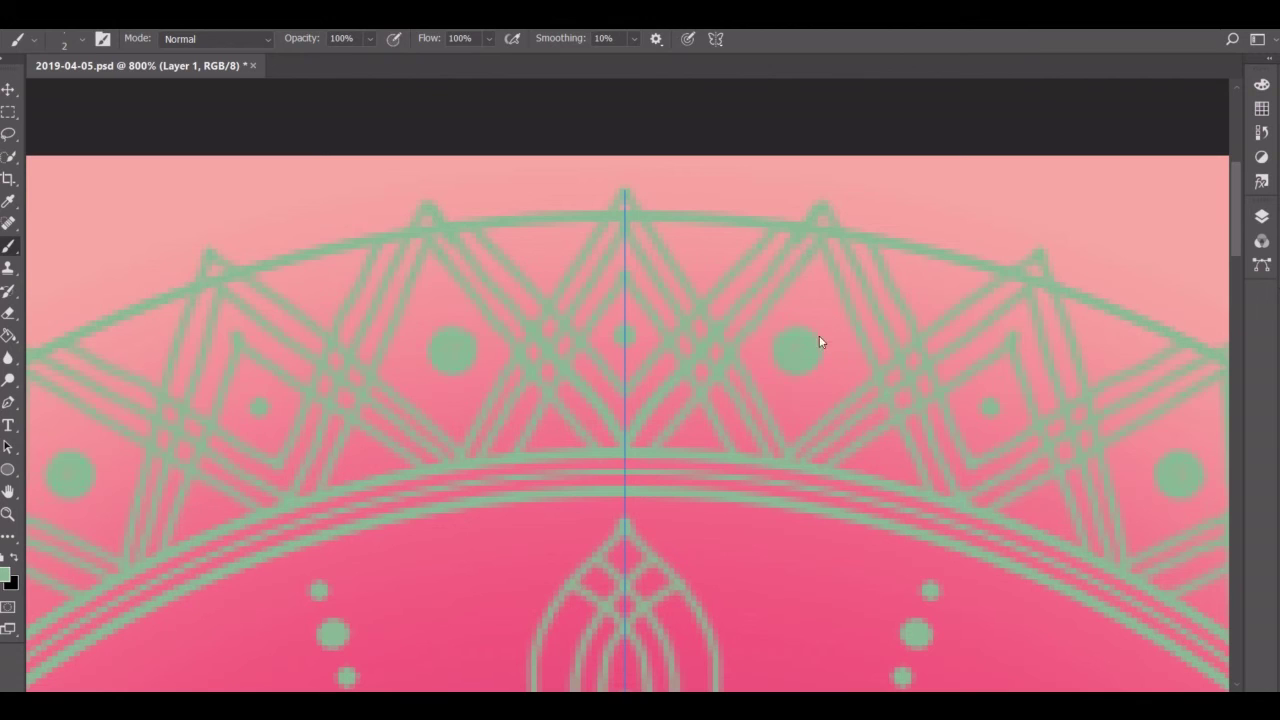
Step: Add three small dots above the outer arc at the lattice peaks
key("e")
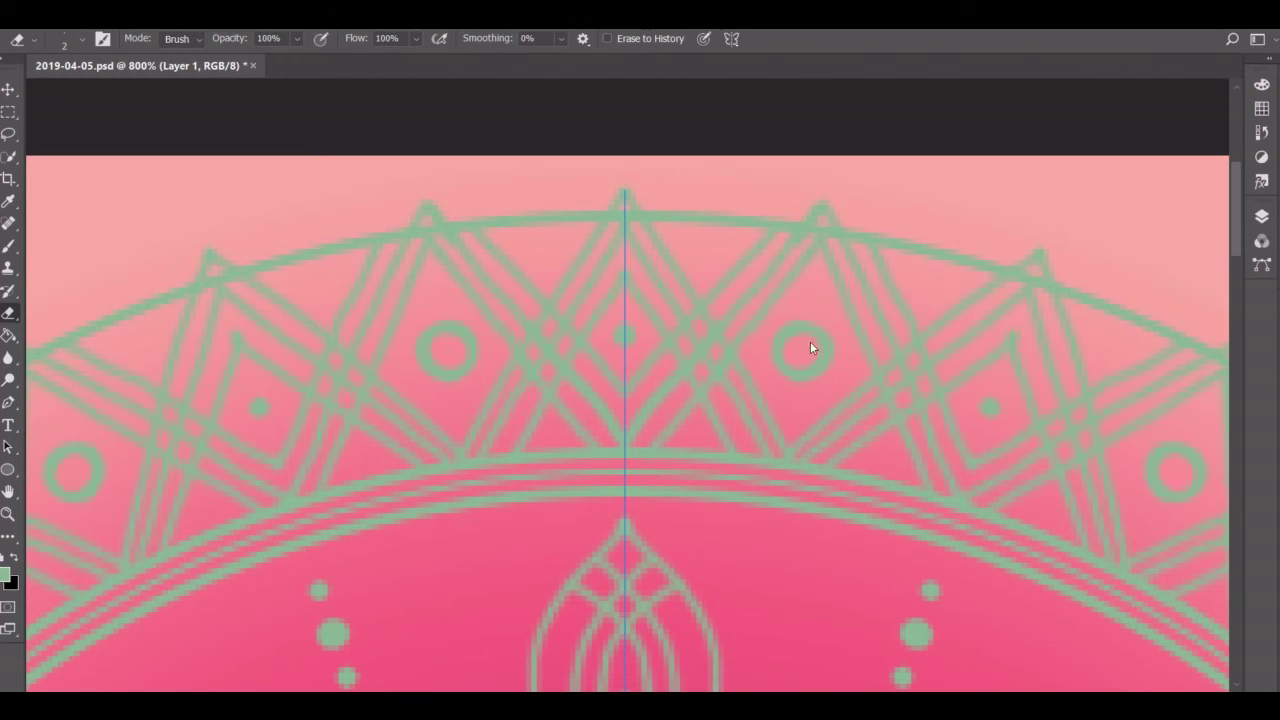
key("b")
left_click(624, 170)
left_click(826, 183)
left_click(1047, 229)
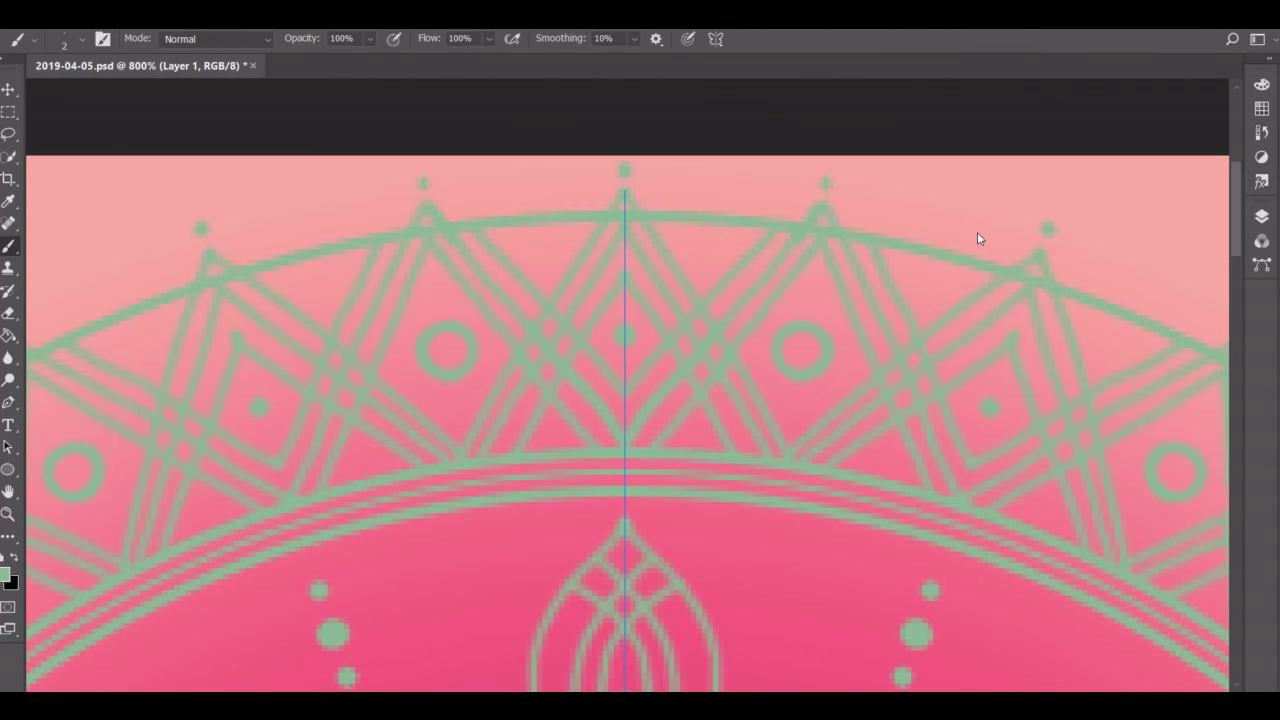
Step: Zoom with Fit Screen so the entire finished mandala and its lattice band are visible
key("e")
key("b")
key("z")
left_click(504, 38)
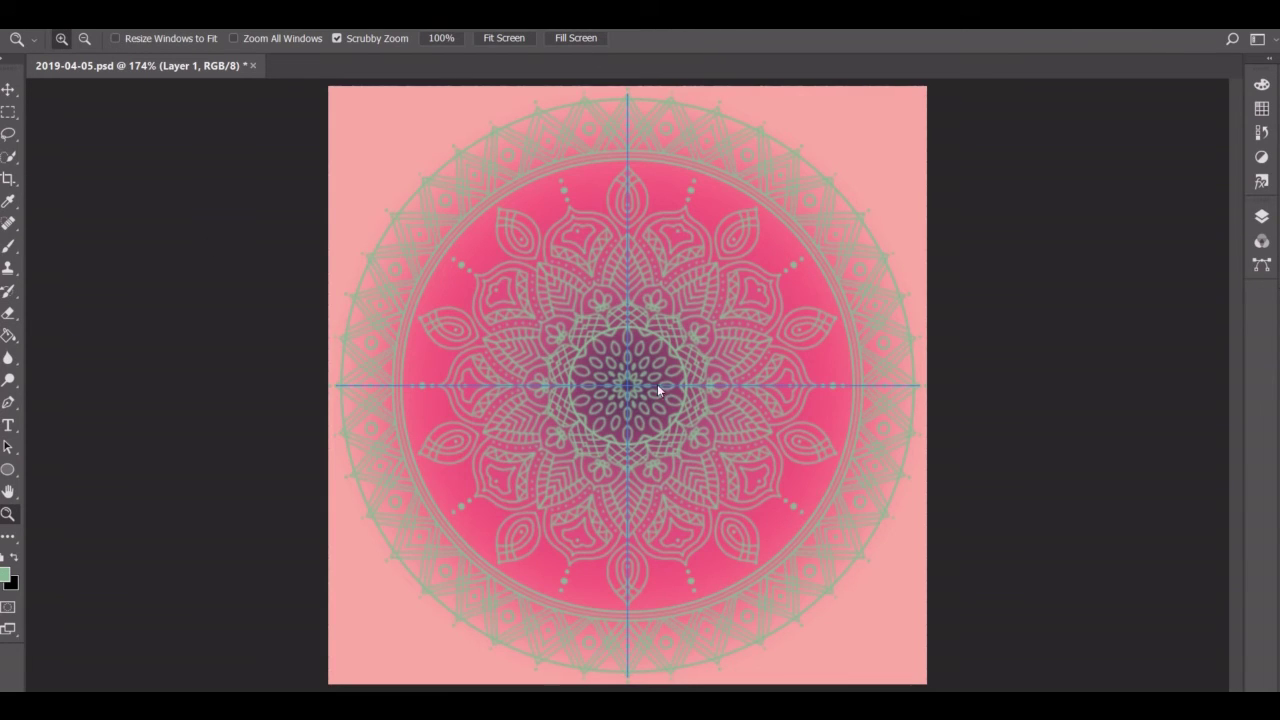